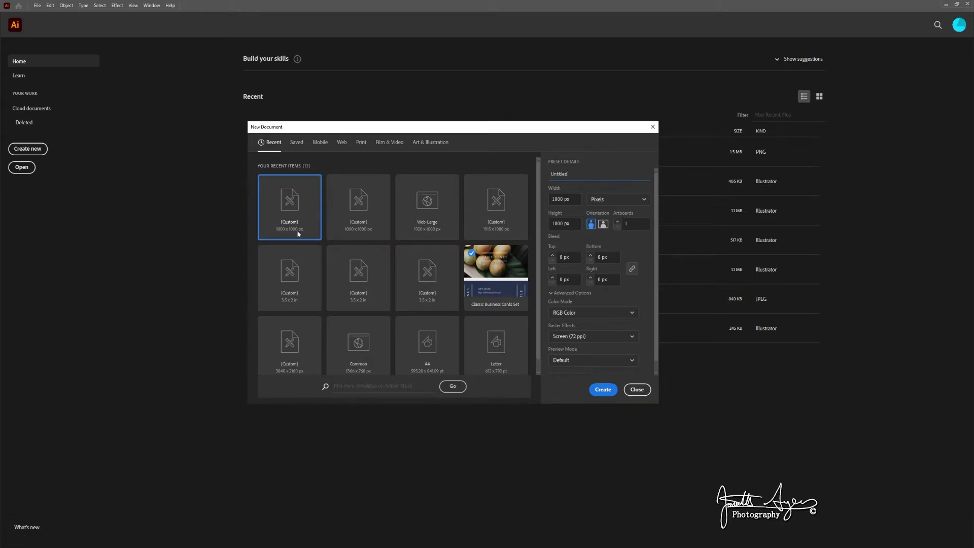
- Create a new 1000 x 1000 px RGB document named Linked Squares
drag(568, 174, 542, 175)
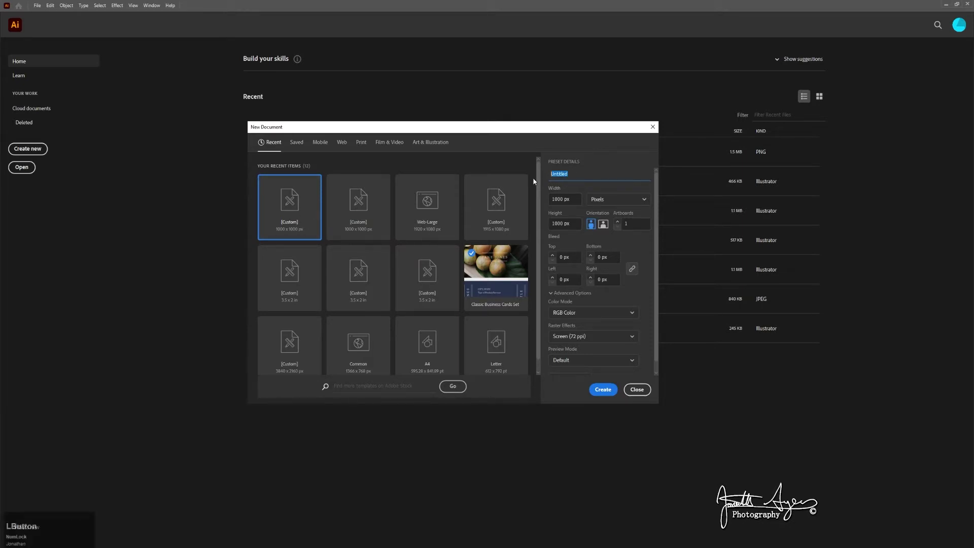
text(Linked Squares)
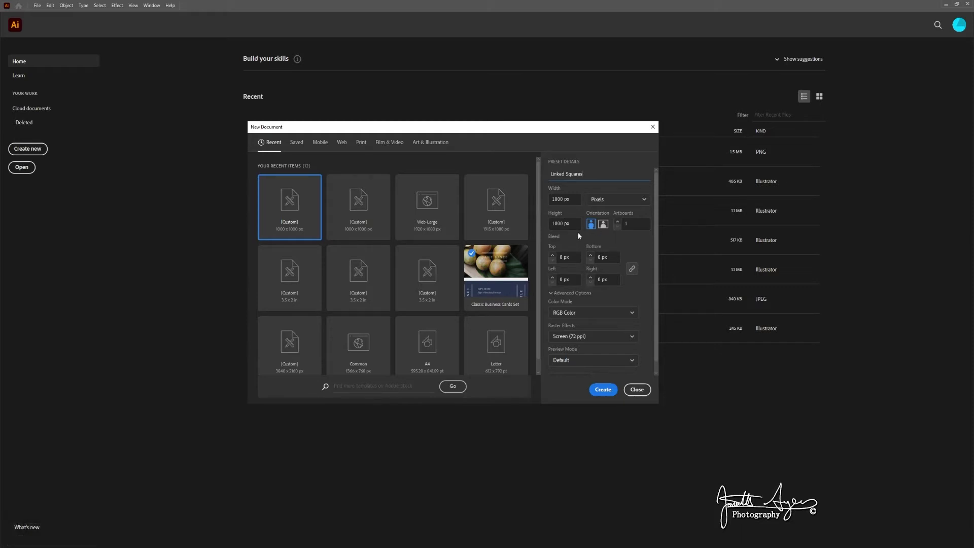
click(601, 391)
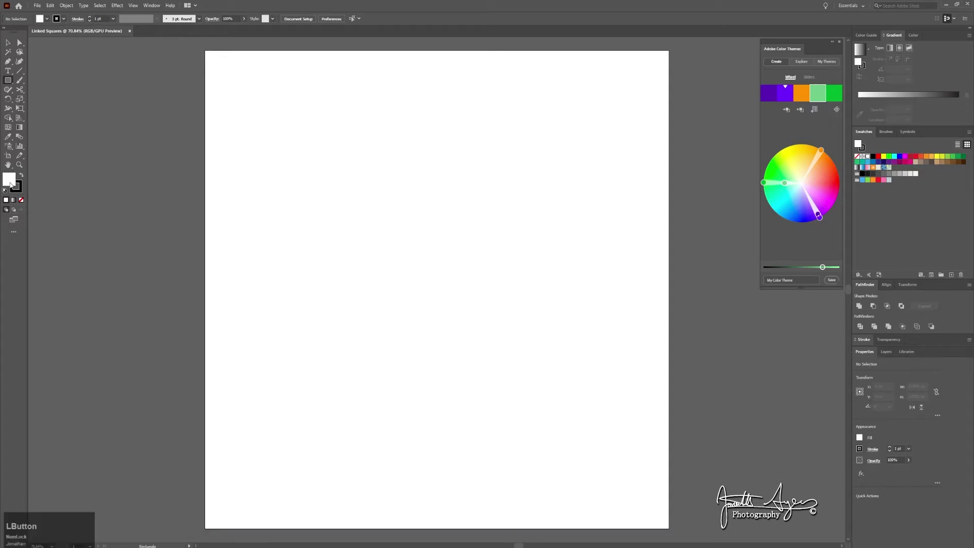
- Draw an unfilled square about 276 px wide in the upper-left area of the artboard with the Rectangle tool
click(21, 200)
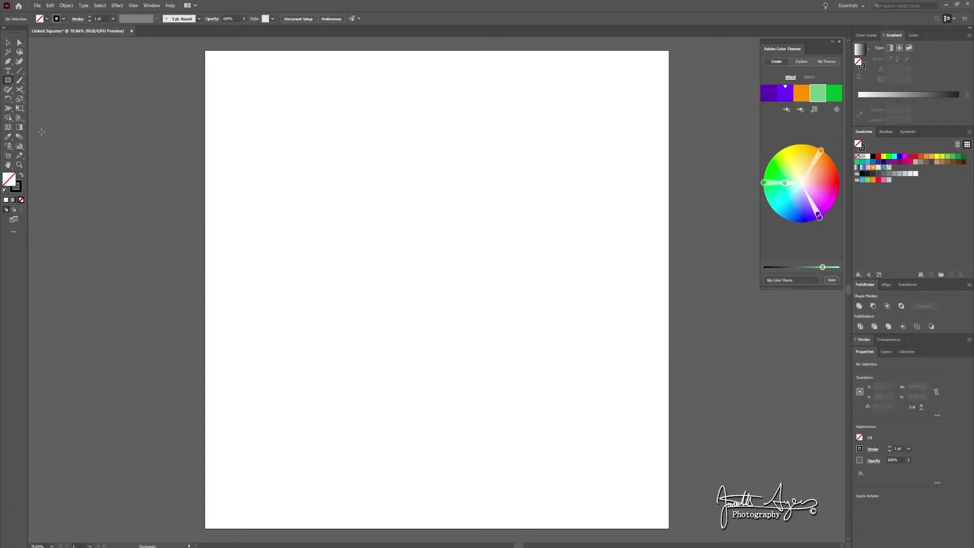
right_click(8, 81)
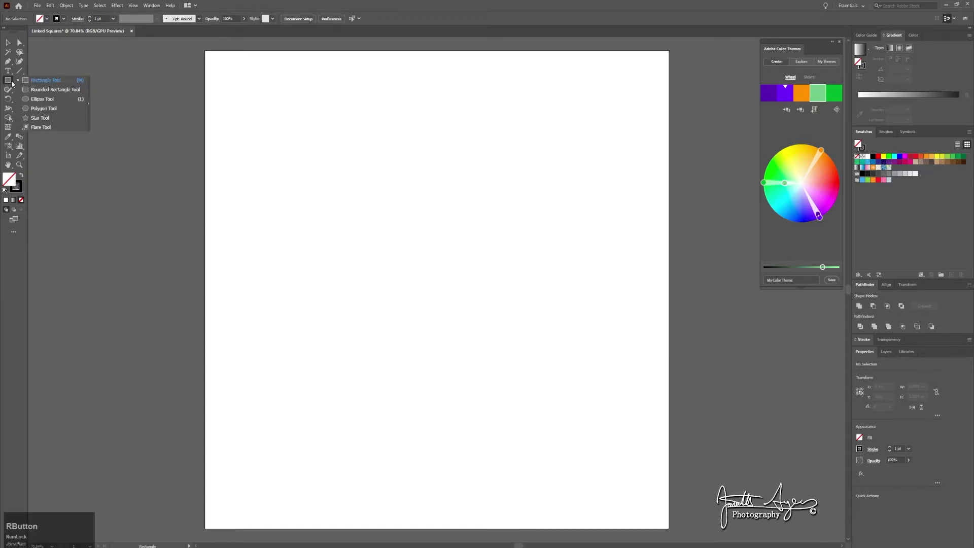
click(48, 80)
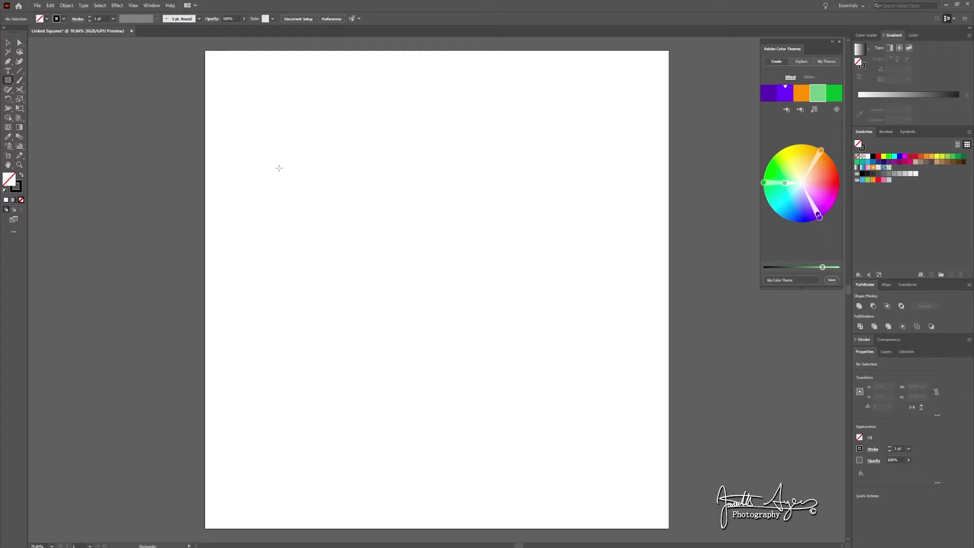
drag(279, 168, 407, 272)
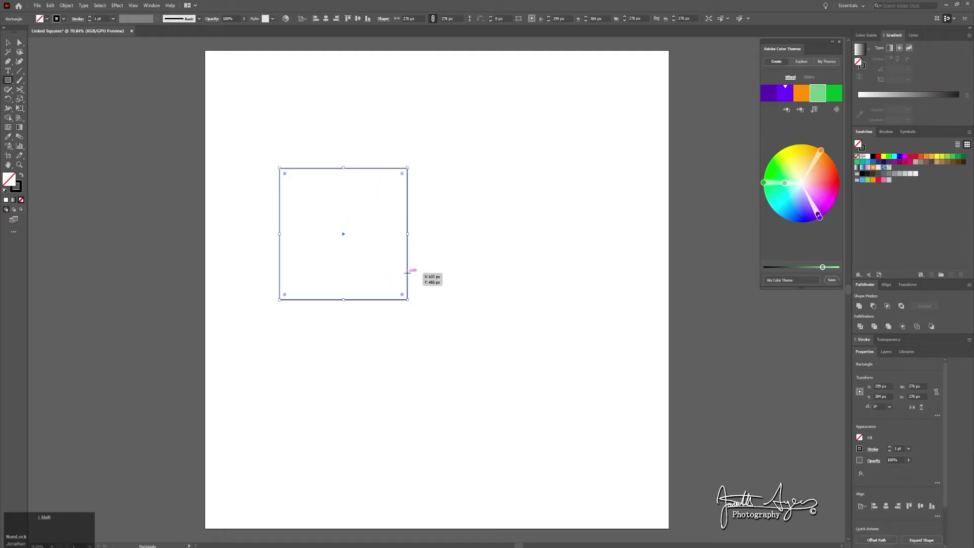
- Increase the square's stroke weight to 21 pt
click(89, 17)
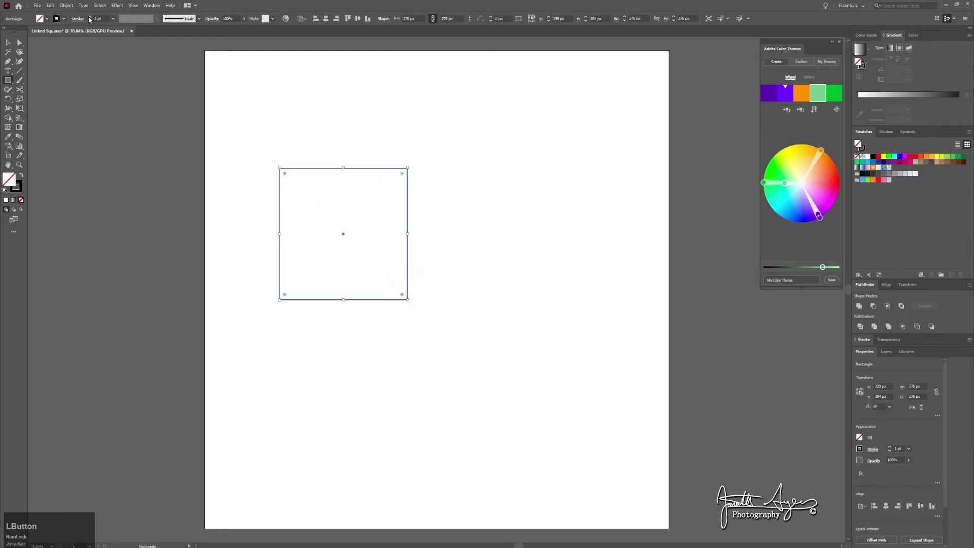
click(88, 17)
click(88, 17)
click(88, 17)
click(88, 17)
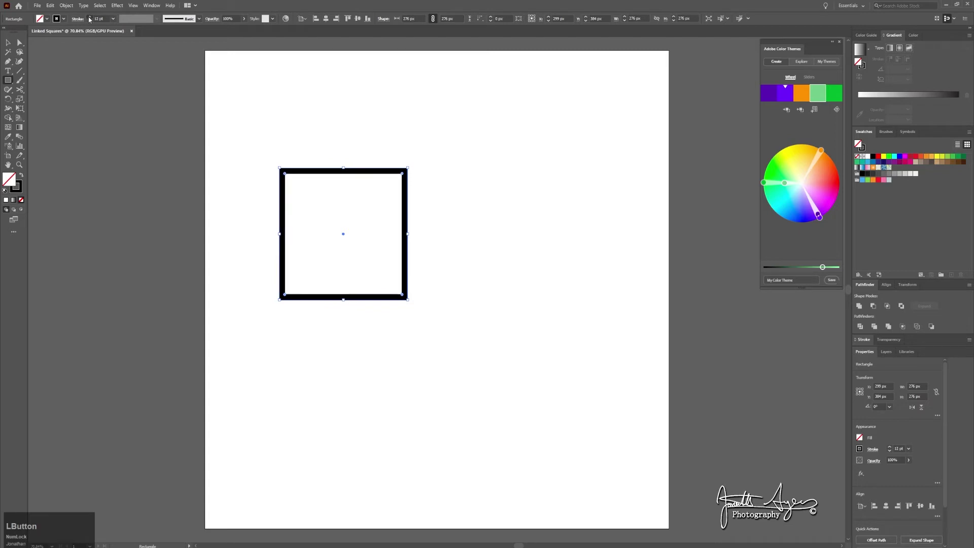
click(89, 17)
click(88, 17)
click(89, 17)
click(89, 17)
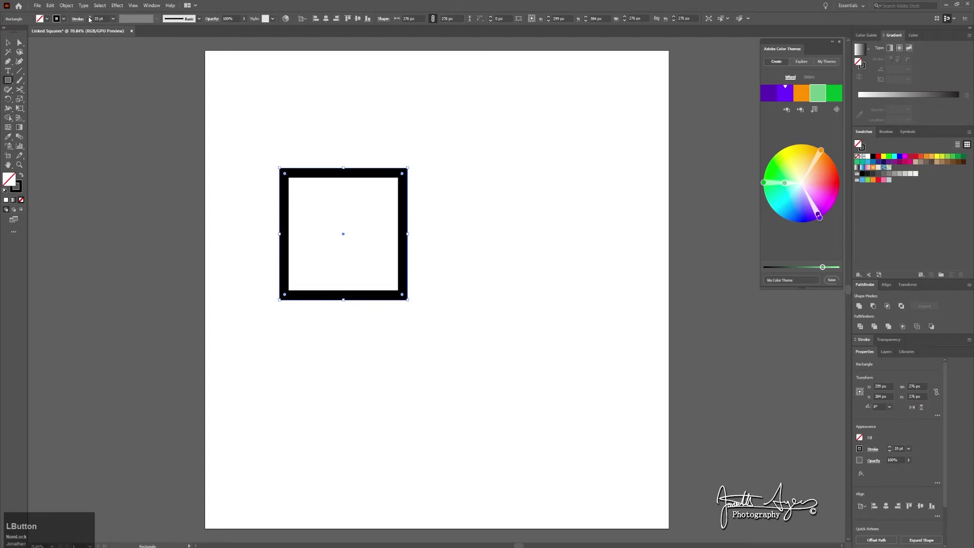
click(89, 17)
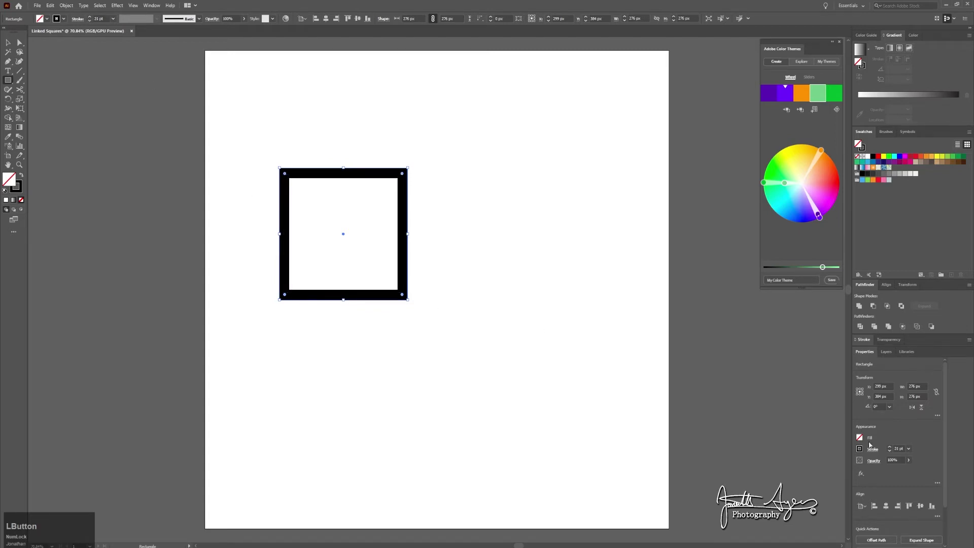
- Compare the stroke alignment options on the square and align its stroke to the center of the path
scroll(938, 425, down, 2)
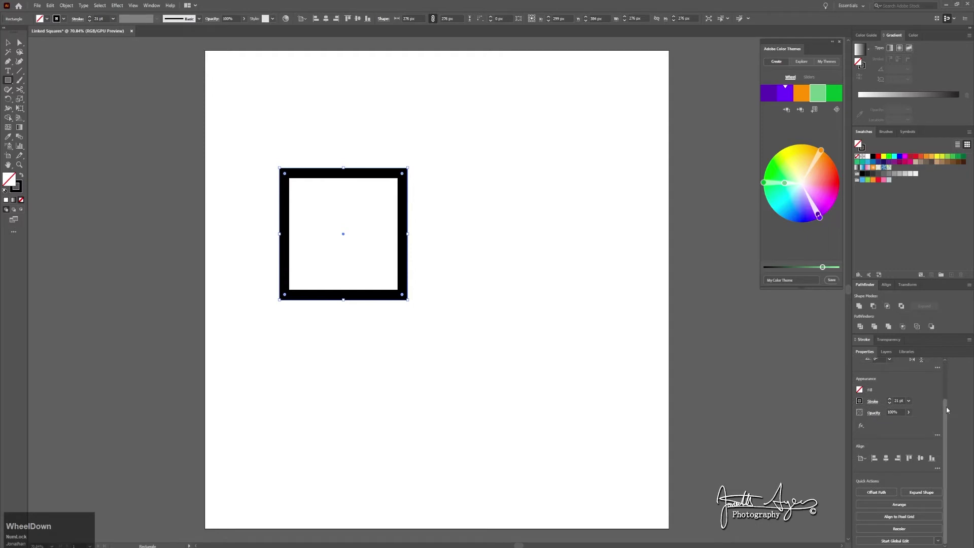
drag(945, 406, 946, 369)
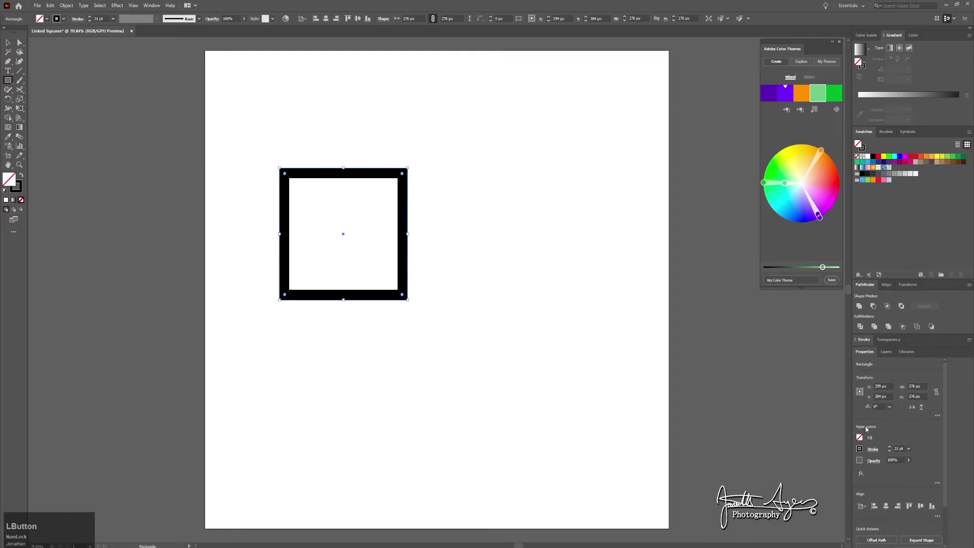
click(872, 450)
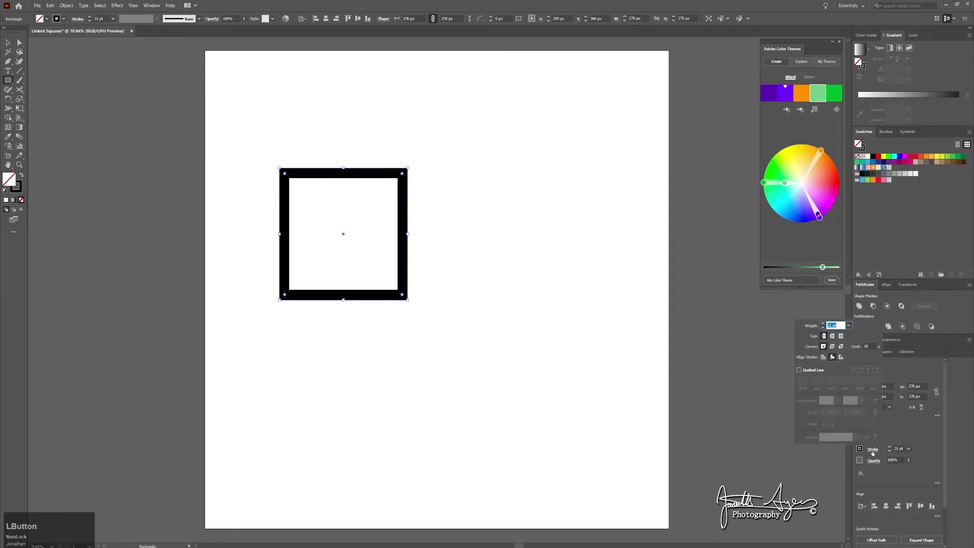
click(841, 357)
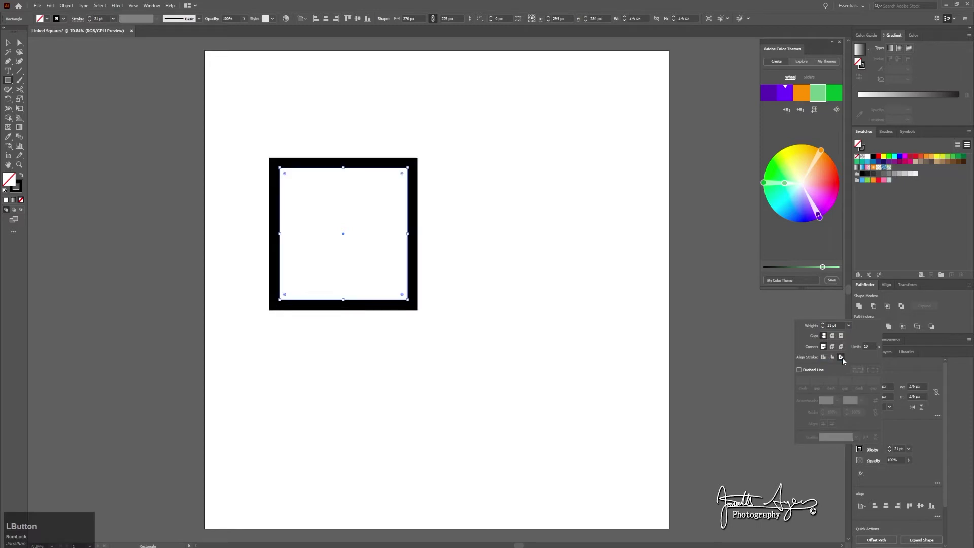
click(823, 358)
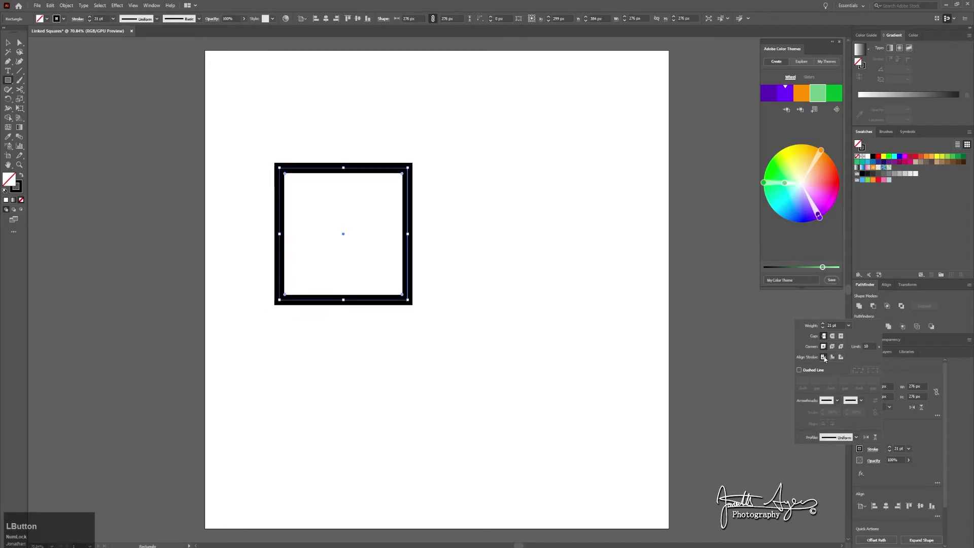
click(832, 357)
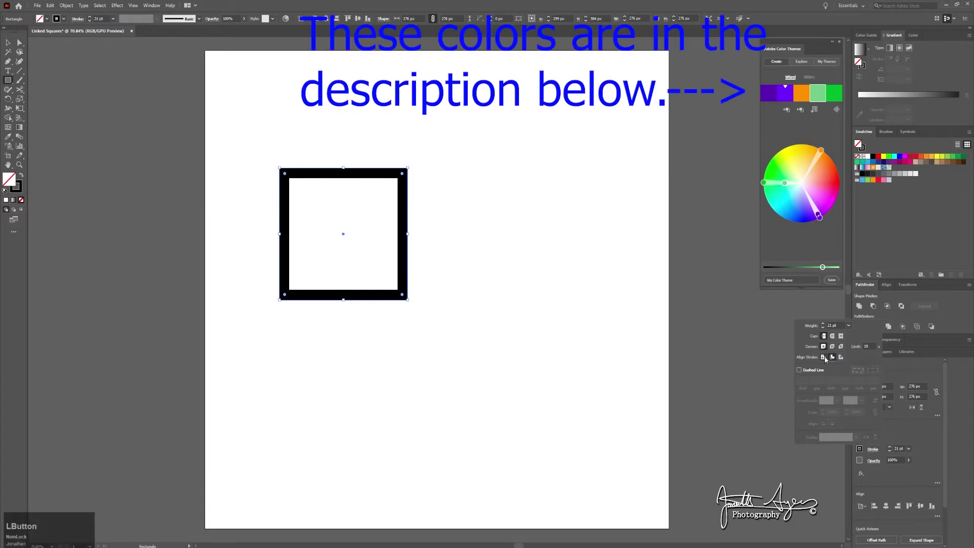
click(823, 358)
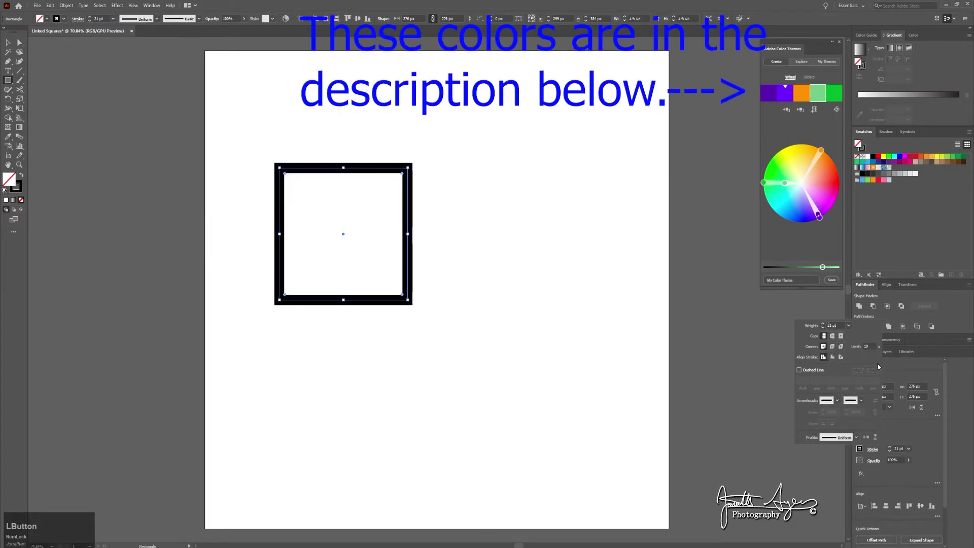
click(873, 449)
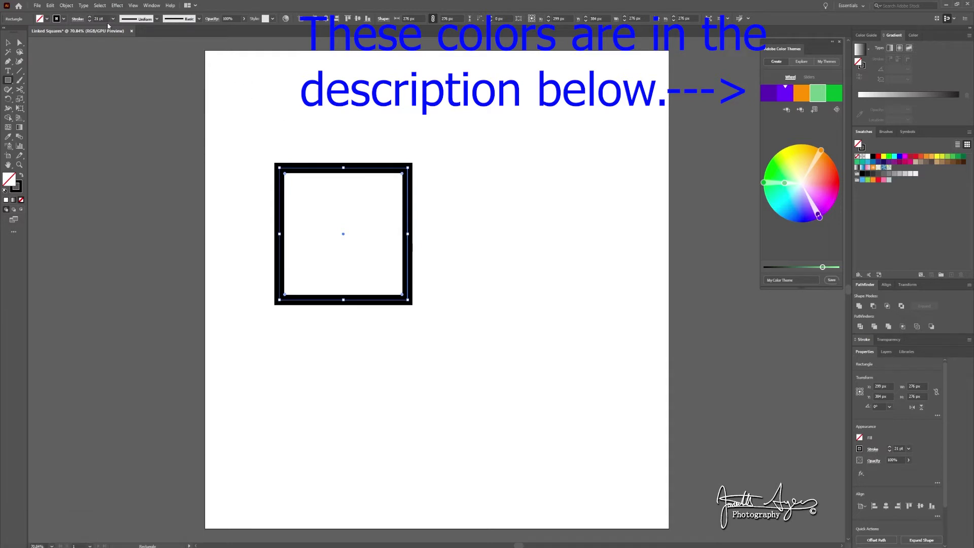
- Set the square's stroke weight to 25 pt
click(89, 21)
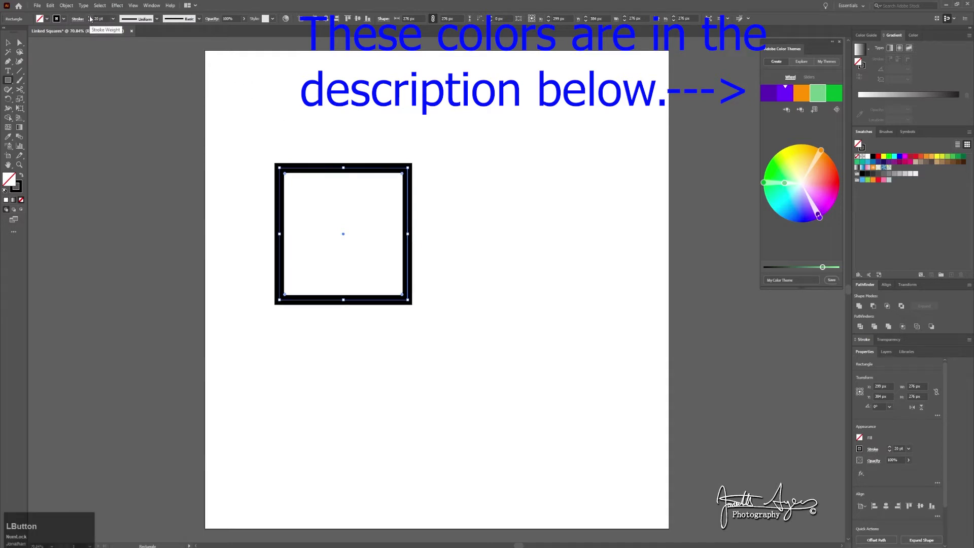
click(89, 17)
click(90, 16)
click(90, 16)
click(90, 16)
click(89, 17)
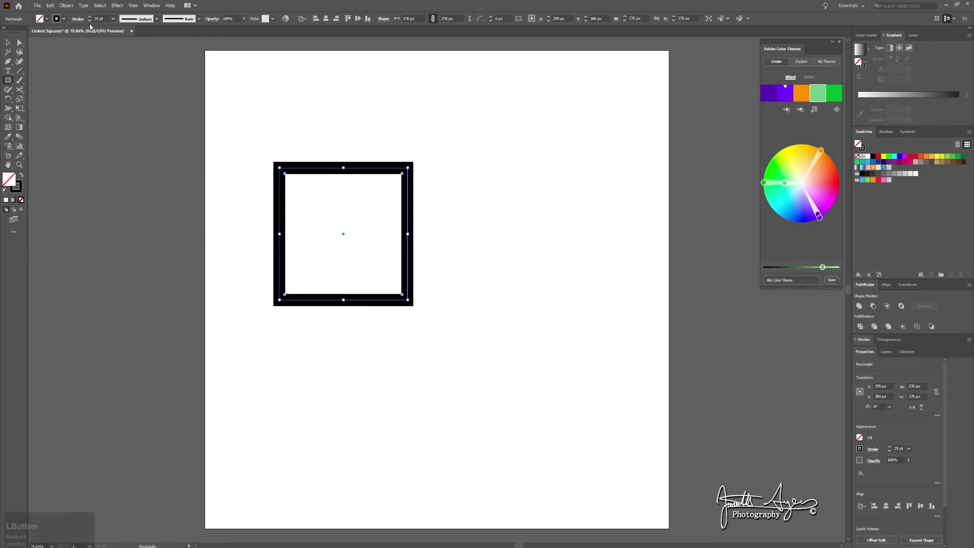
- Expand the square so its stroke becomes a filled outline shape
click(8, 43)
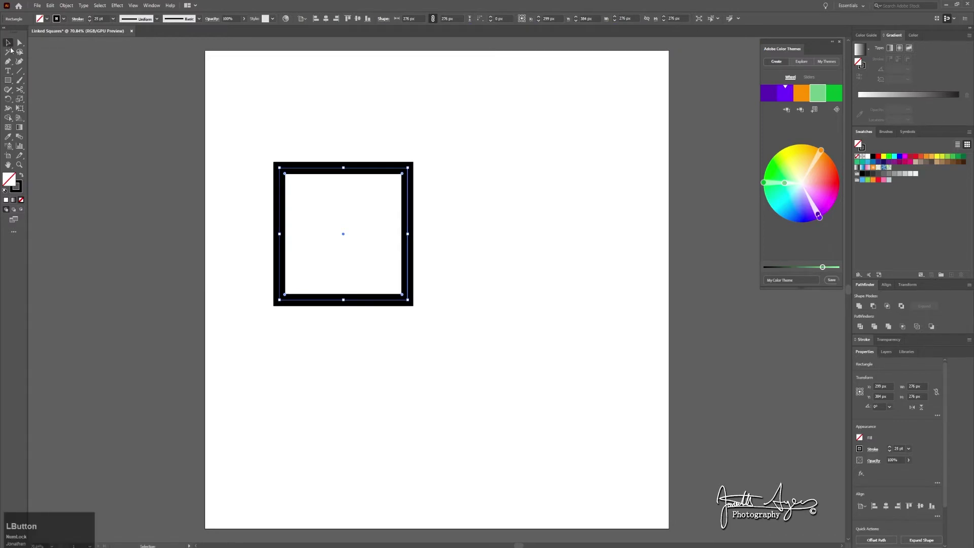
click(381, 184)
click(381, 168)
click(68, 9)
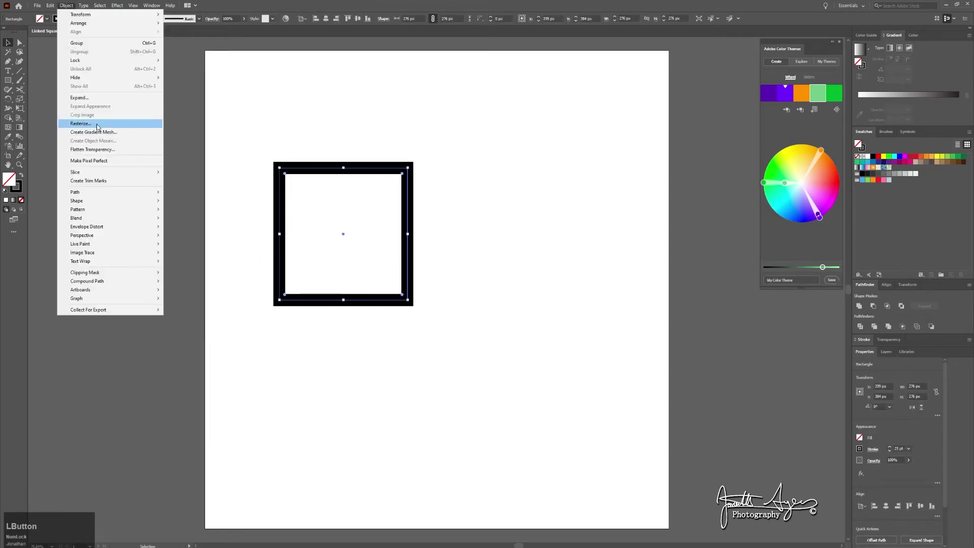
click(93, 99)
click(468, 322)
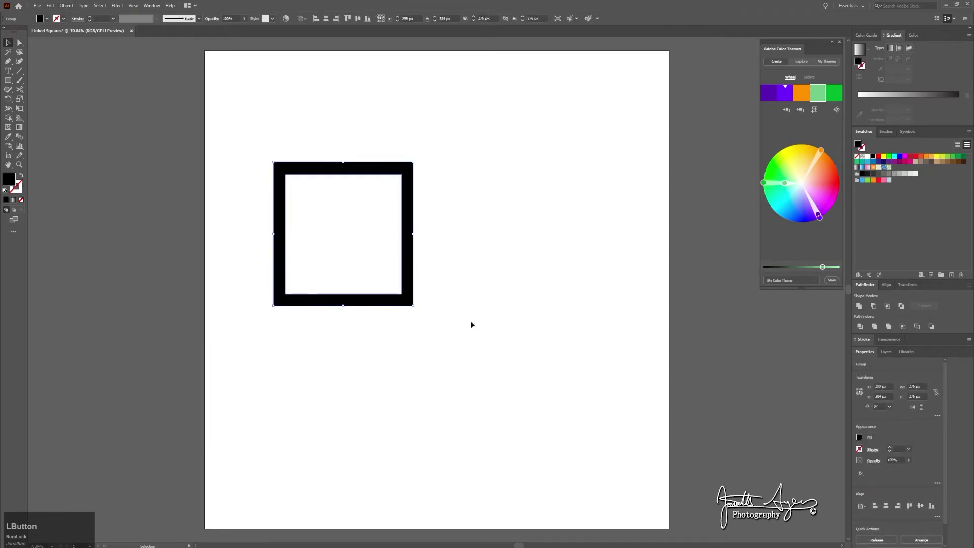
- Move the square frame slightly up in the artboard's upper-left area and rotate it 45° into a diamond
drag(348, 172, 393, 155)
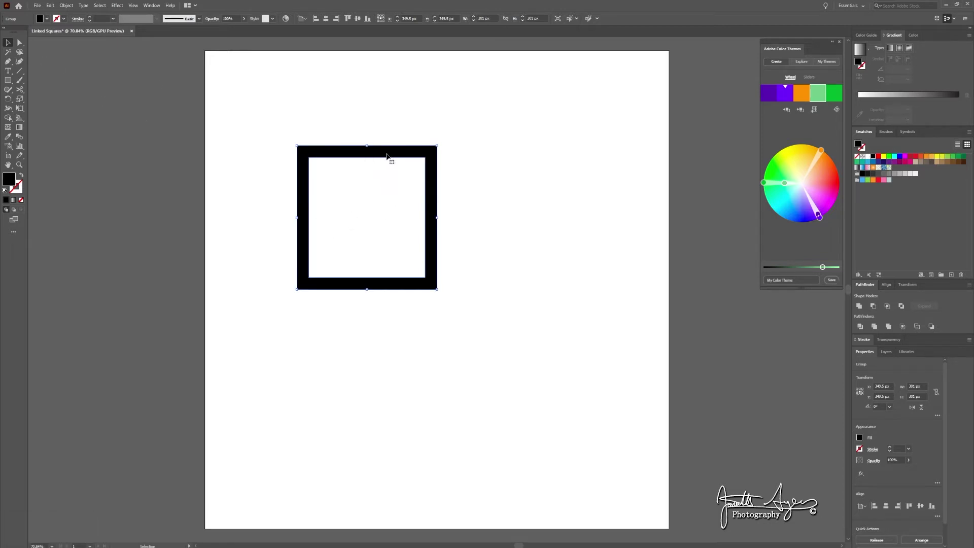
mouse_move(386, 156)
mouse_down()
mouse_move(413, 137)
mouse_move(378, 172)
mouse_move(369, 162)
mouse_move(380, 161)
mouse_up()
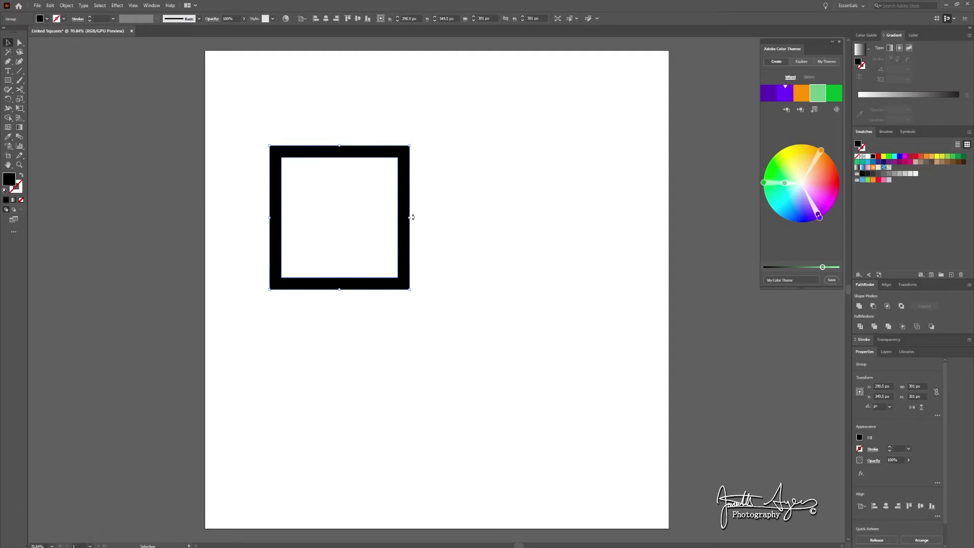
drag(412, 217, 396, 268)
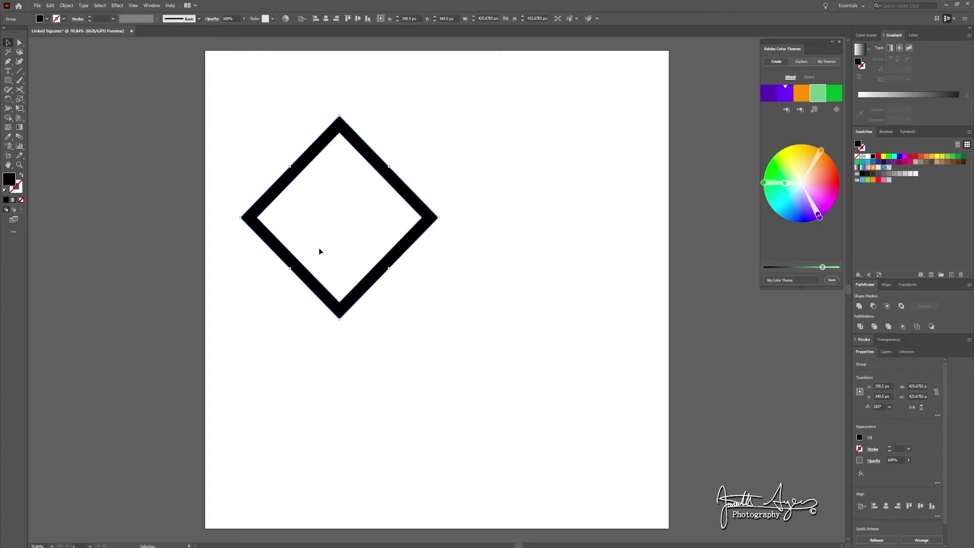
- Copy the diamond 213 px horizontally to the right and repeat the copy to make a row of three overlapping diamonds
click(408, 197)
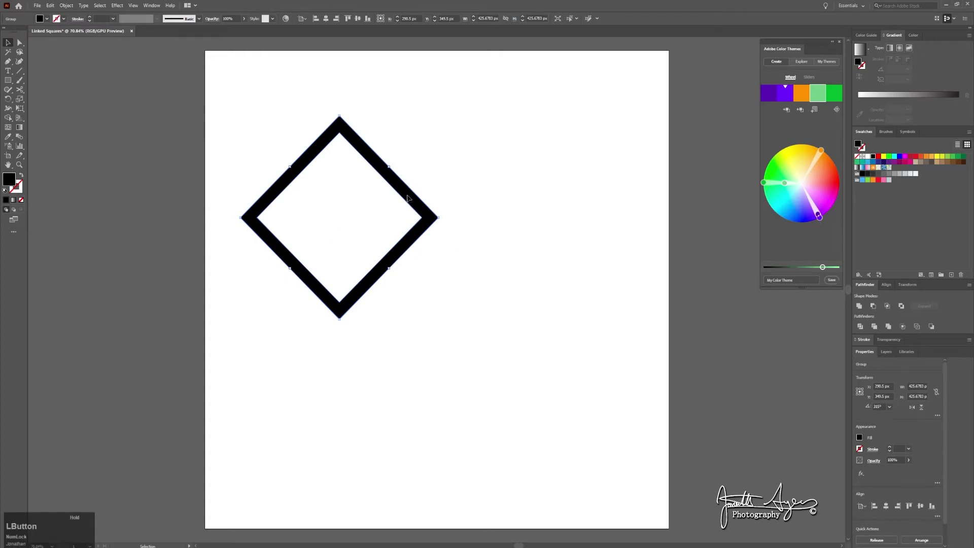
drag(408, 197, 506, 198)
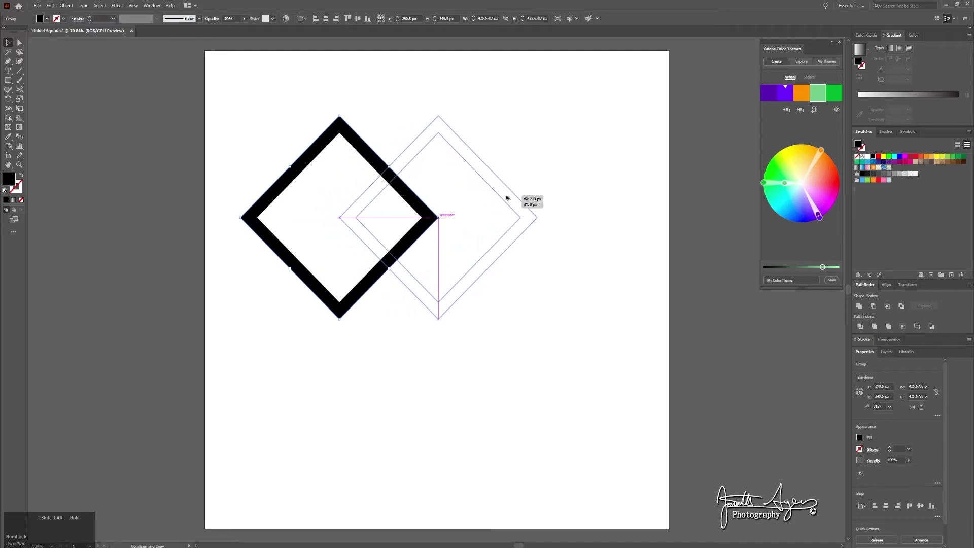
drag(506, 197, 506, 198)
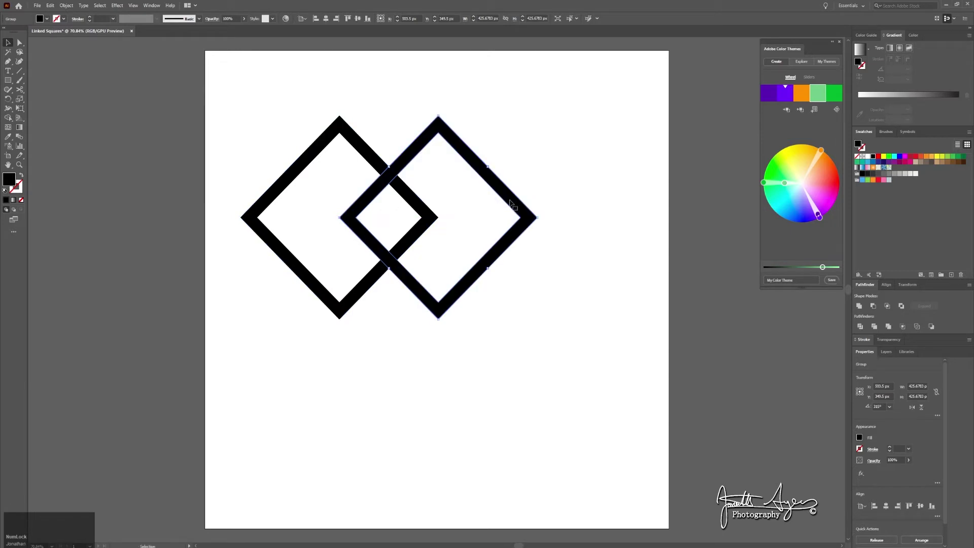
key(ctrl+d)
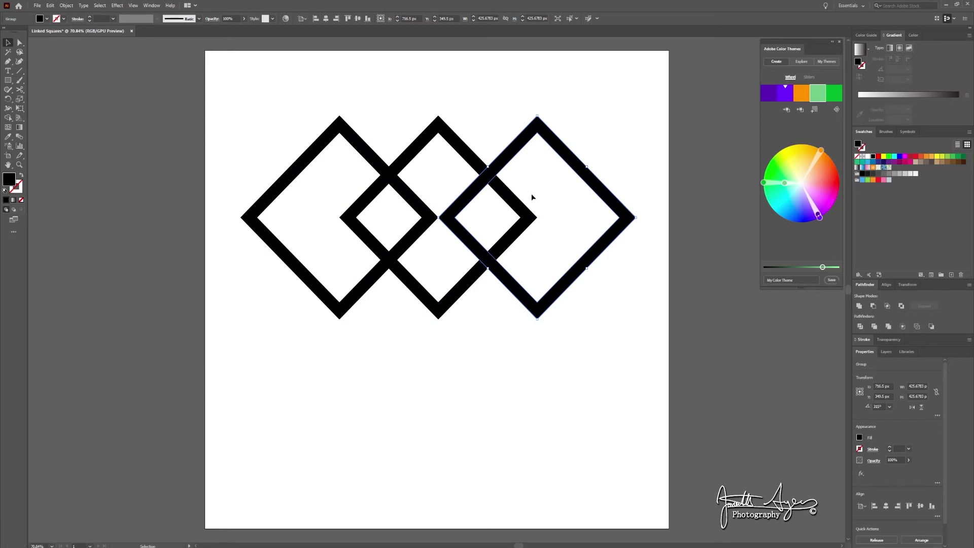
- Fill the right diamond with the orange from the color theme
click(509, 160)
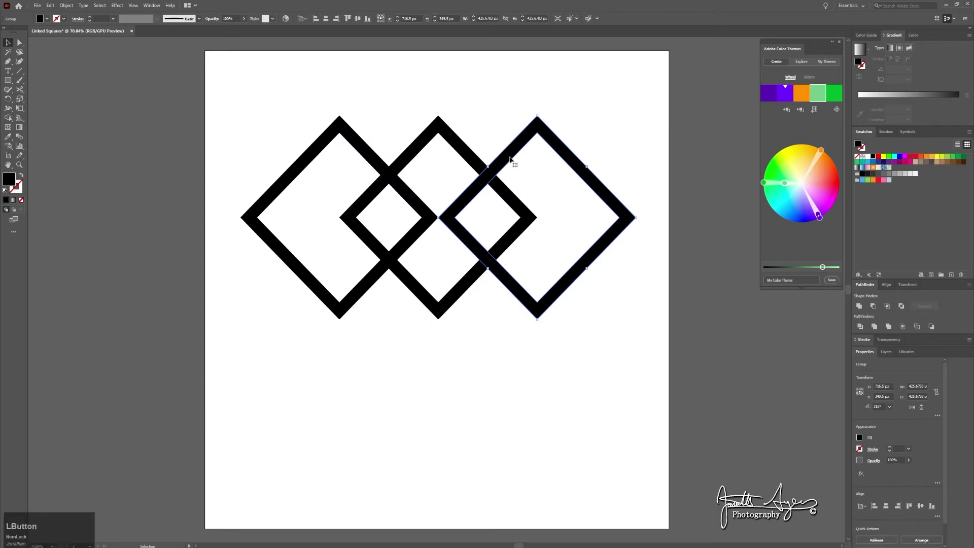
click(803, 100)
click(787, 112)
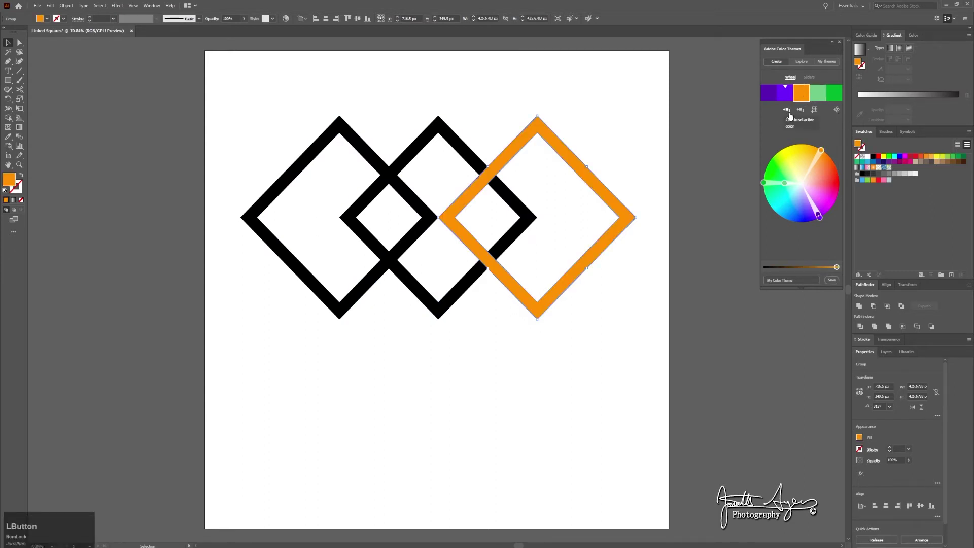
- Fill the middle diamond with the color theme's bright green and the left diamond with its bright violet
click(461, 153)
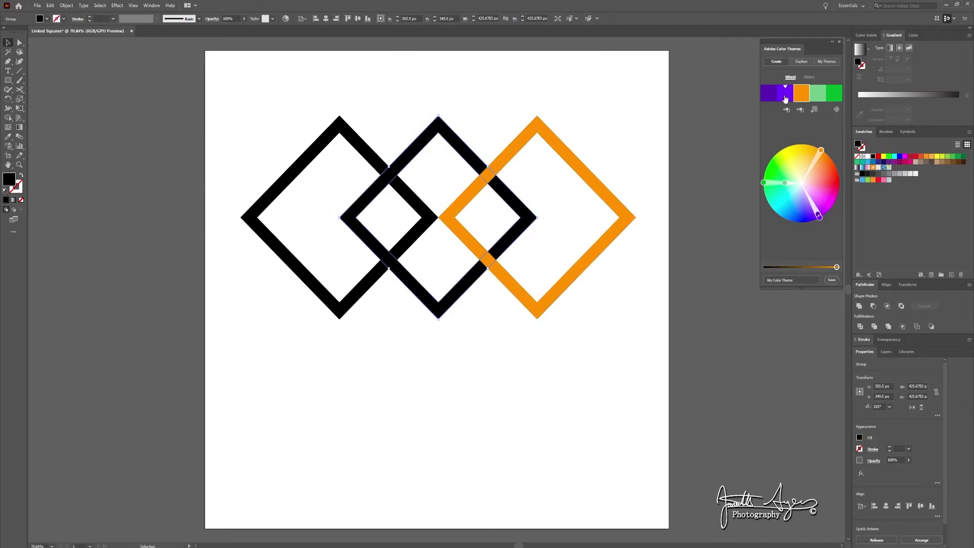
click(833, 98)
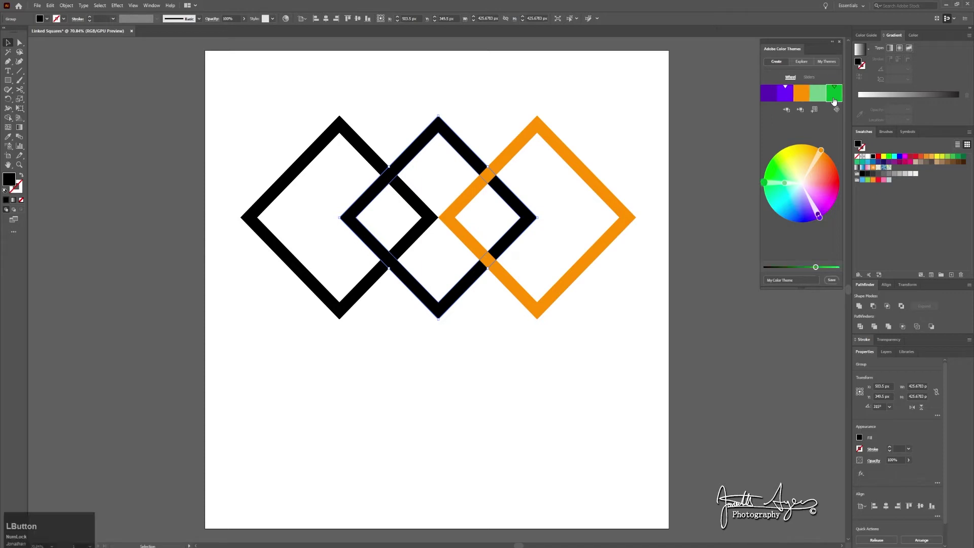
click(787, 110)
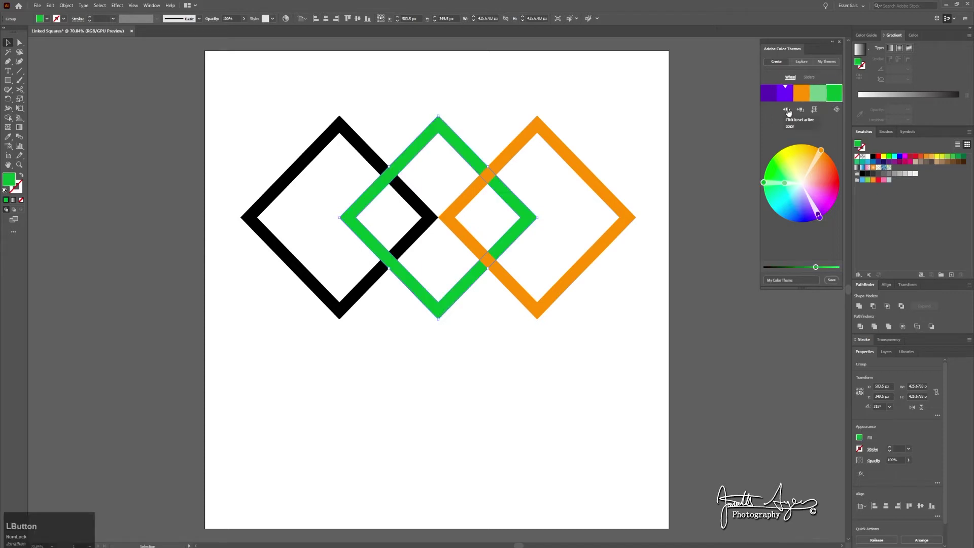
click(355, 149)
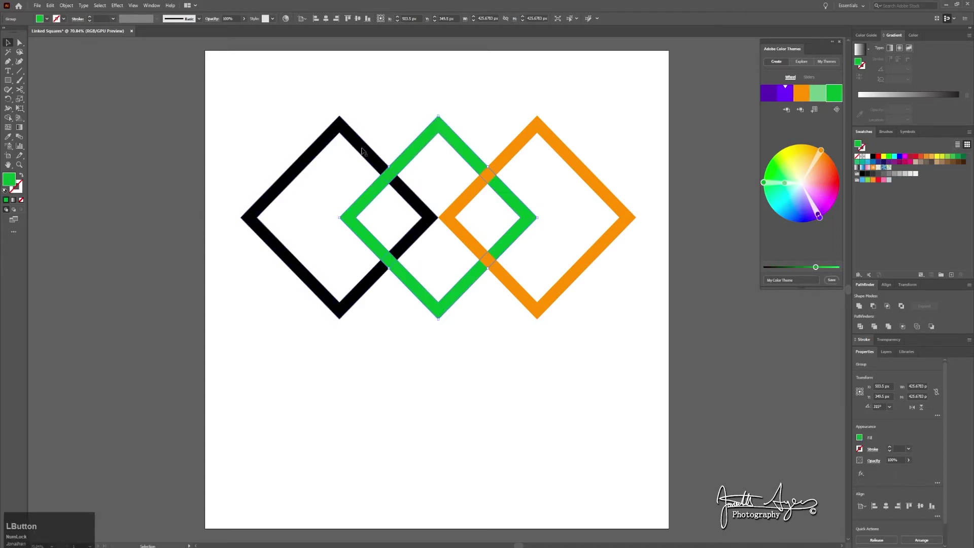
click(782, 99)
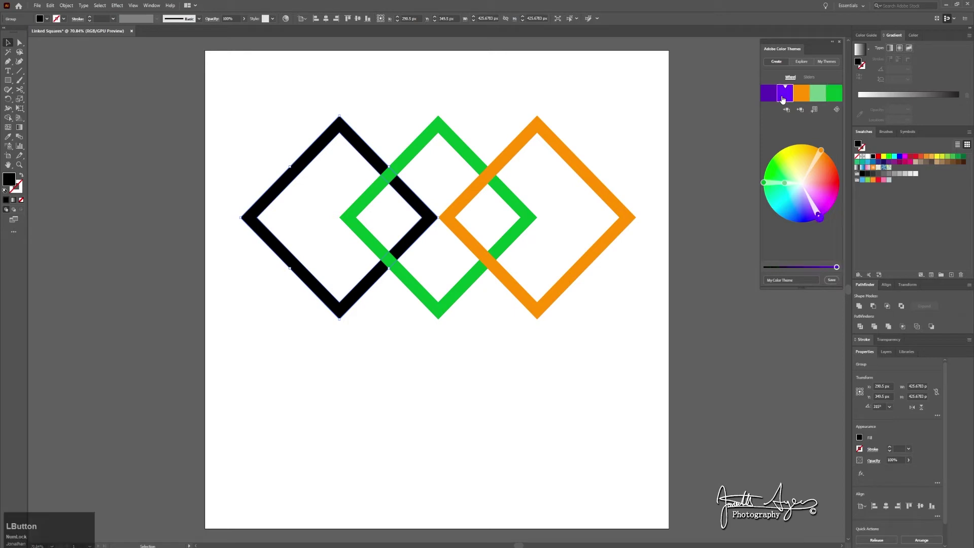
click(787, 110)
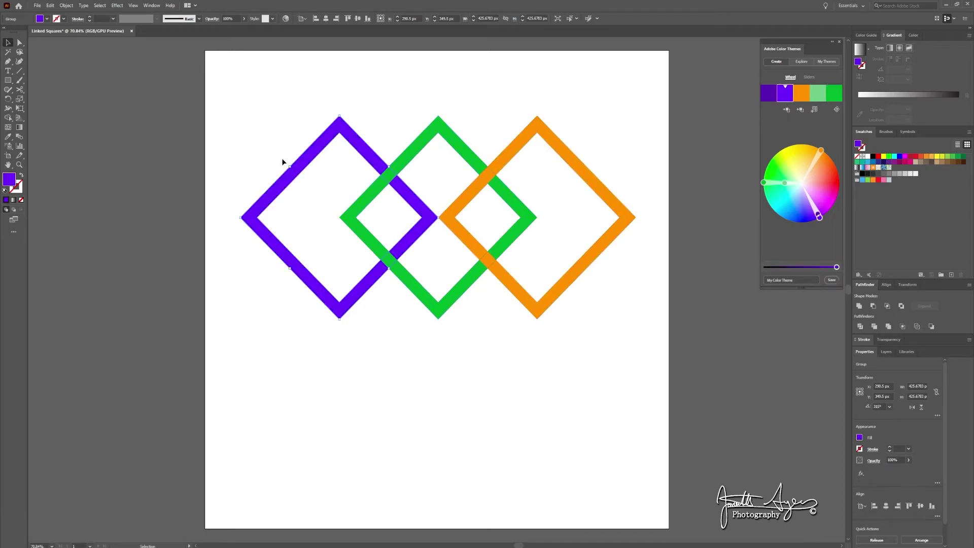
- Select all three diamonds and use Shape Builder to merge the upper crossing of the violet and green frames into the violet frame
click(7, 118)
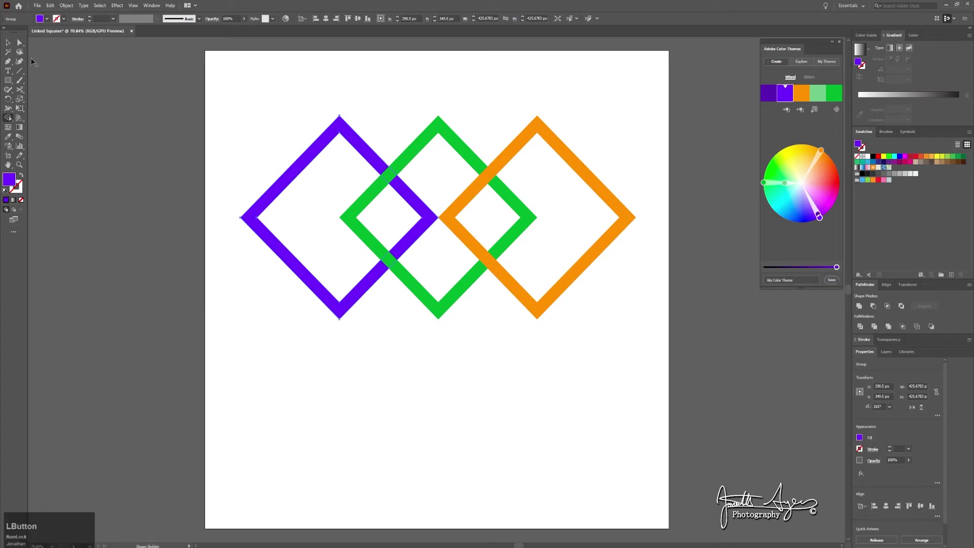
click(10, 44)
drag(235, 76, 656, 358)
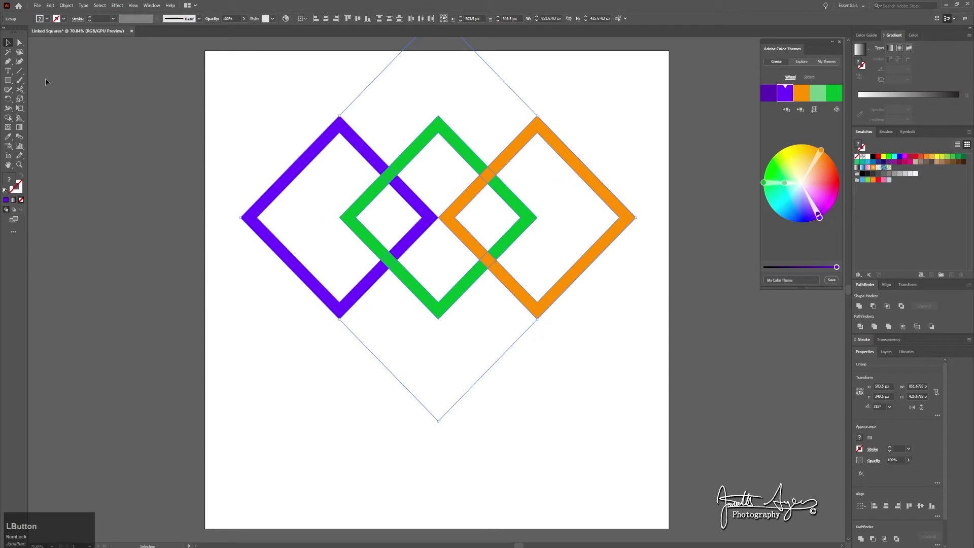
click(8, 117)
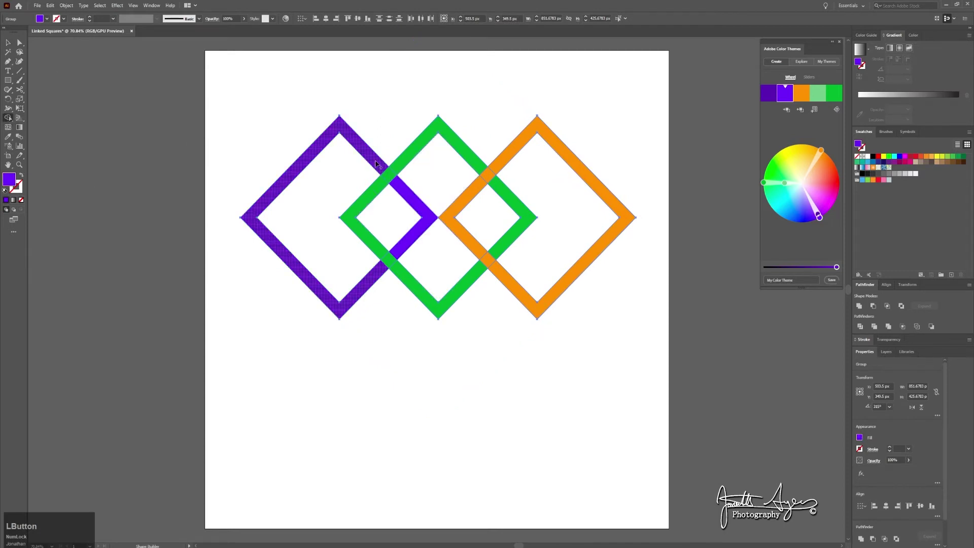
mouse_move(384, 175)
mouse_down()
mouse_move(421, 273)
mouse_move(400, 275)
mouse_move(376, 250)
mouse_move(404, 278)
mouse_up()
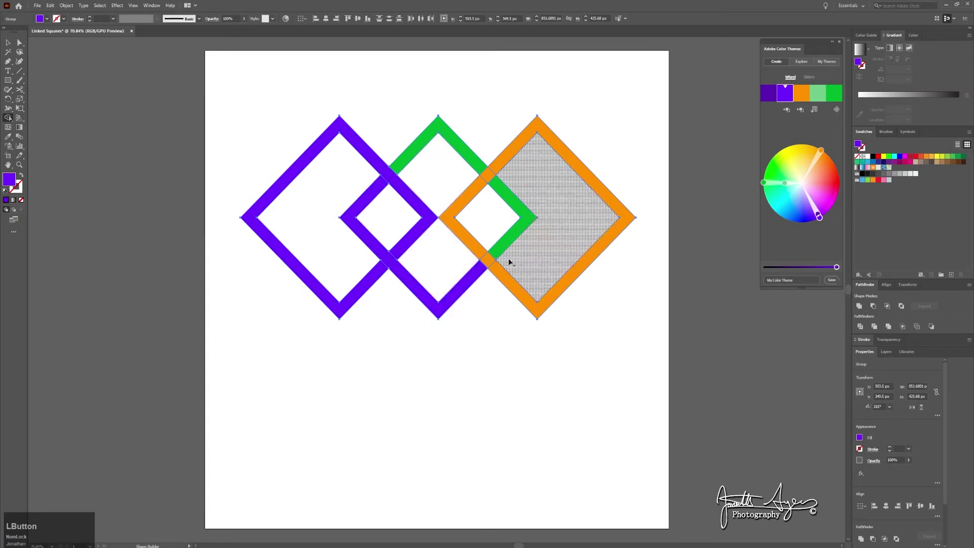
key(ctrl+z)
key(ctrl+z)
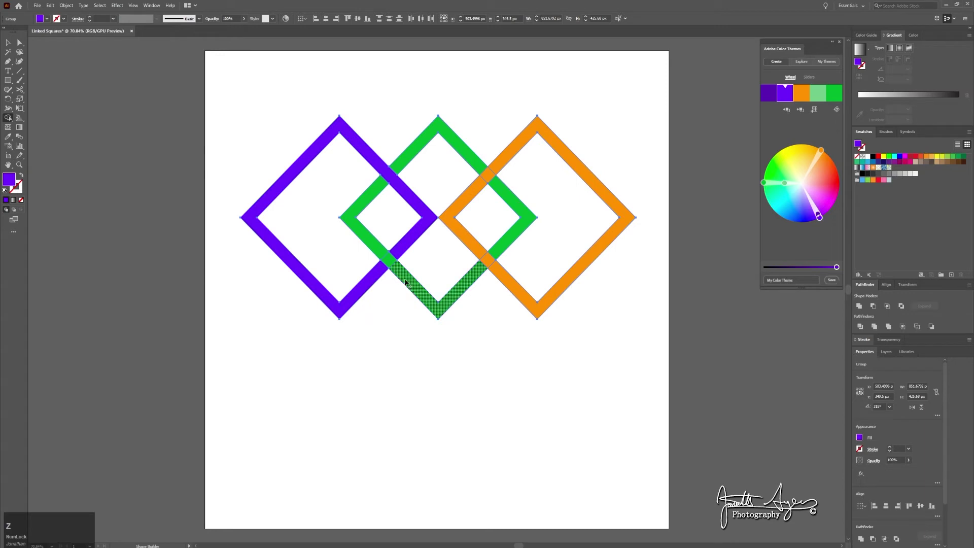
mouse_move(404, 282)
mouse_down()
mouse_move(361, 199)
mouse_move(372, 249)
mouse_up()
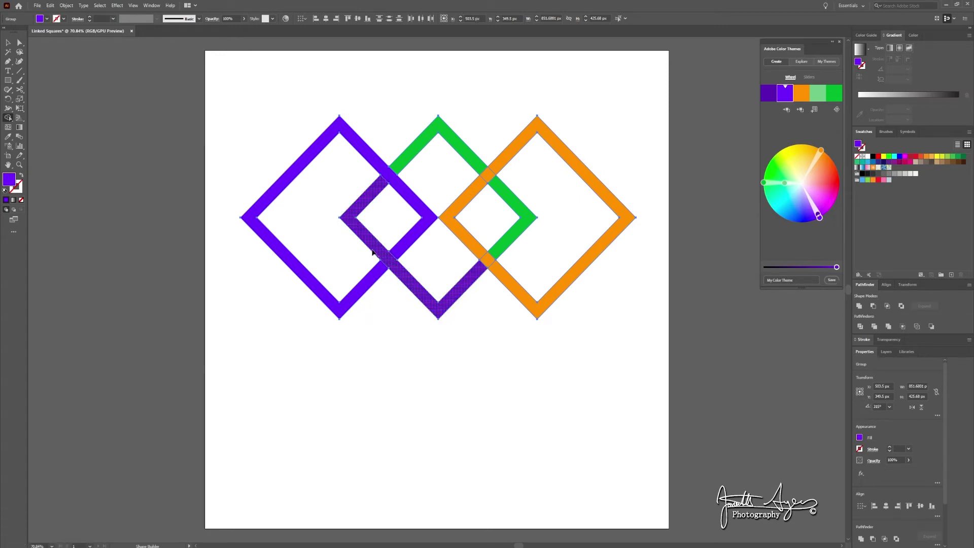
key(ctrl+z)
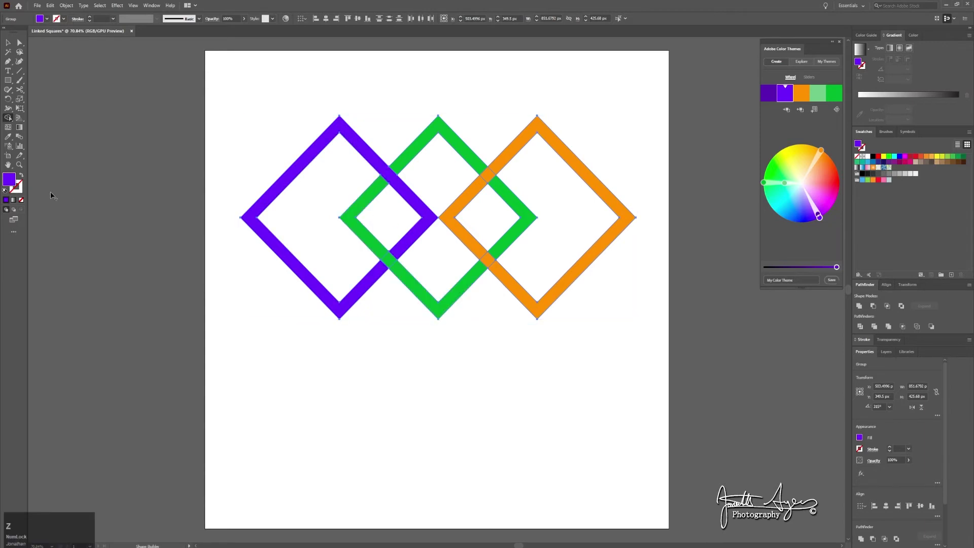
- Switch the fill to the theme's bright green and merge the lower violet-green crossing into the green frame with Shape Builder
click(11, 183)
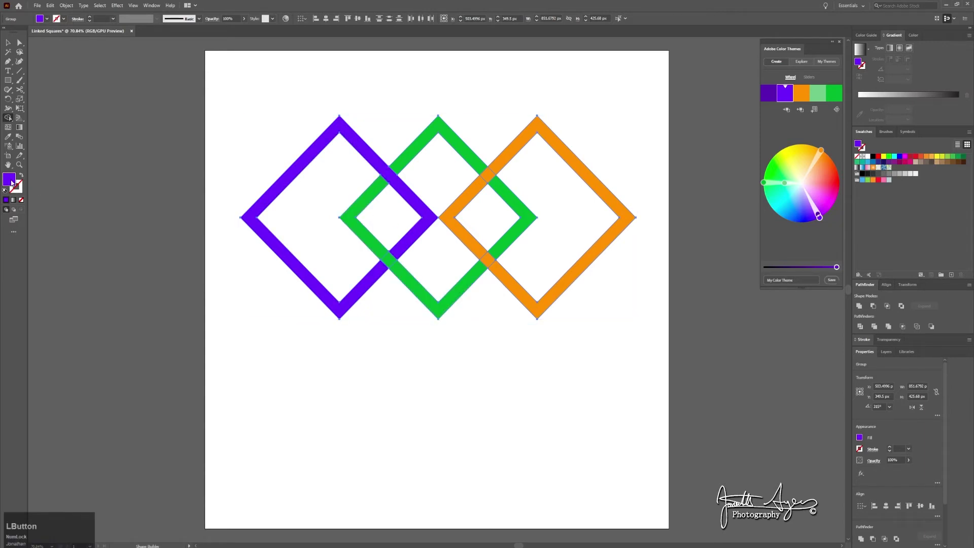
click(836, 101)
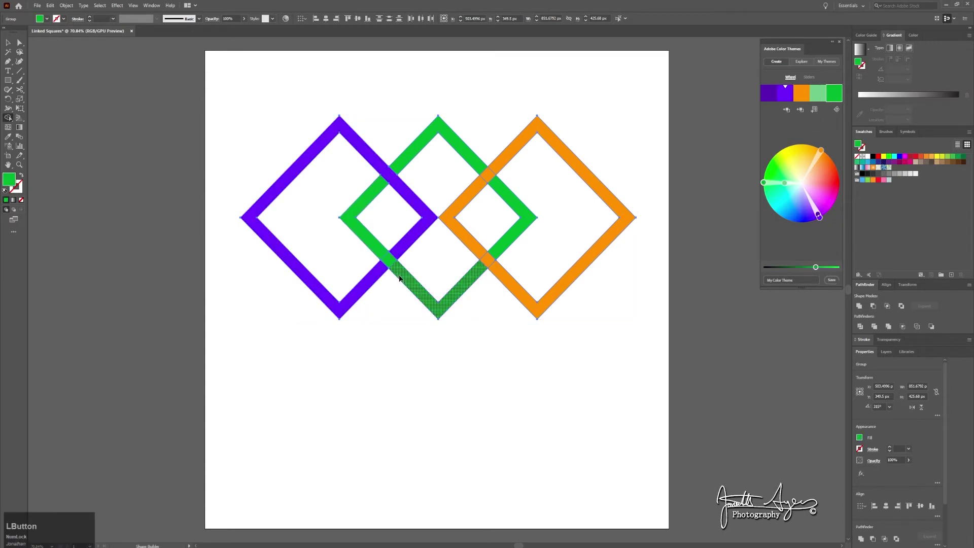
drag(404, 275, 378, 250)
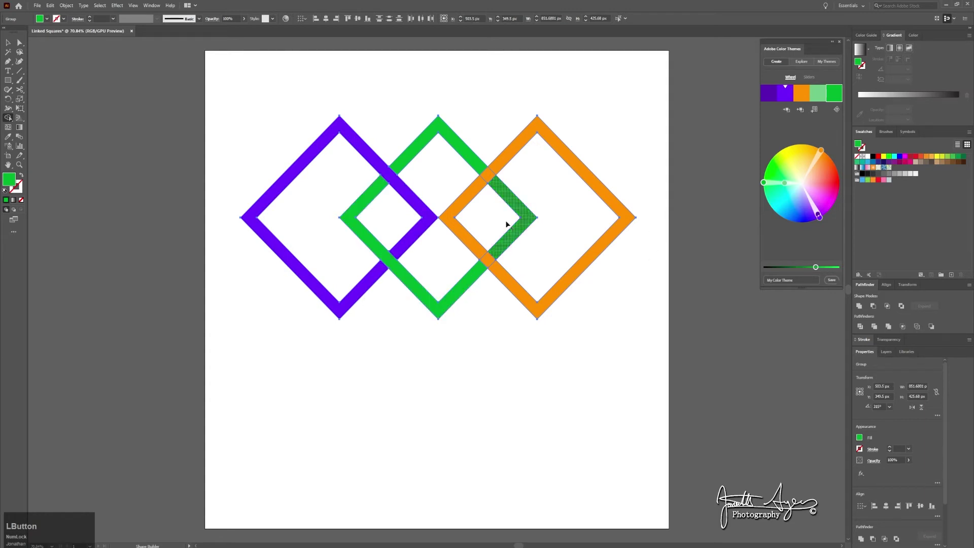
- Switch the fill to the theme's orange and merge the lower green-orange crossing into the orange frame with Shape Builder
click(801, 93)
click(787, 111)
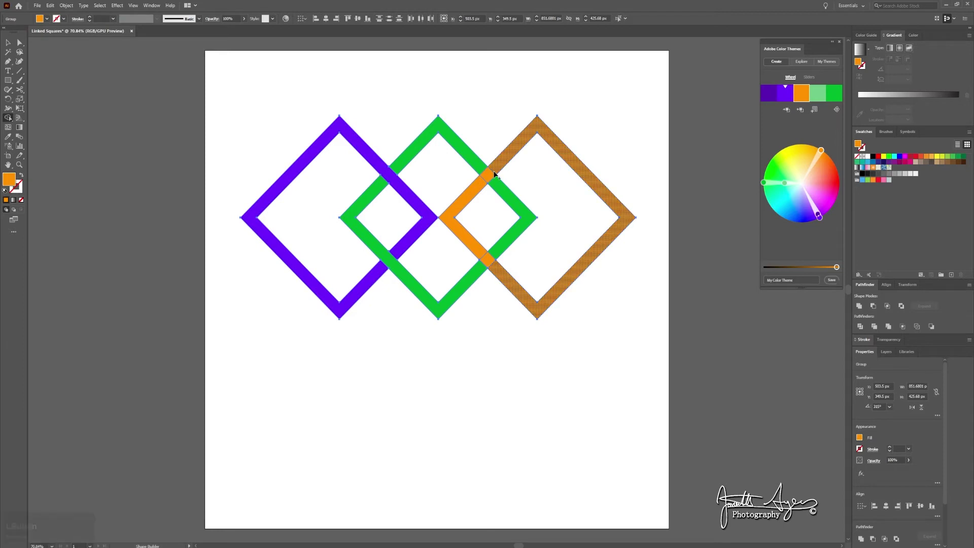
drag(497, 273, 477, 243)
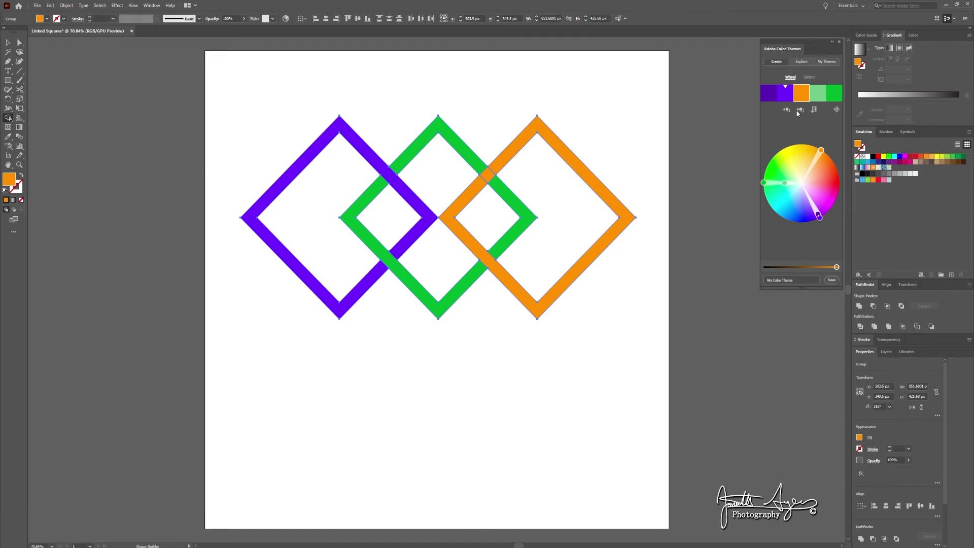
- Switch the fill to bright green and merge the upper green-orange crossing into the green frame, undoing any stray merge
click(833, 93)
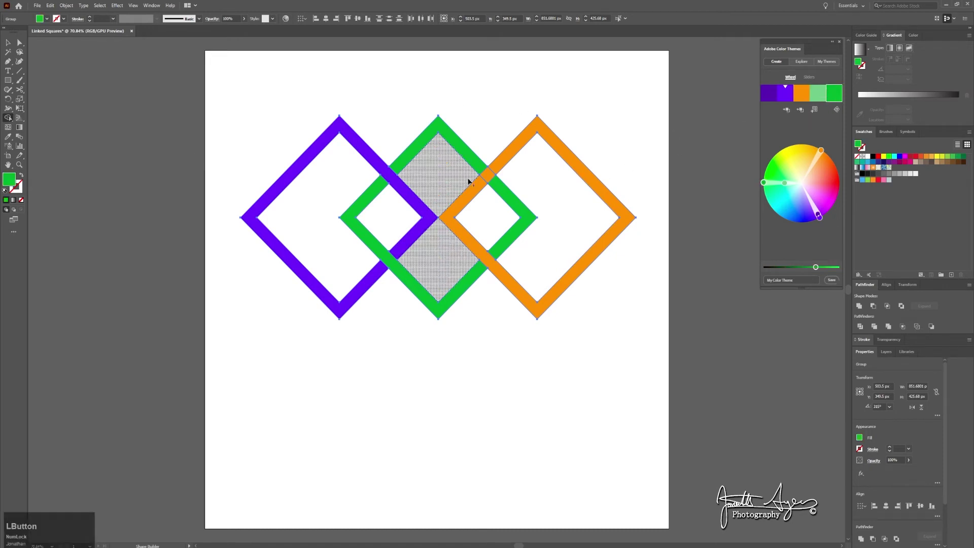
drag(504, 198, 469, 163)
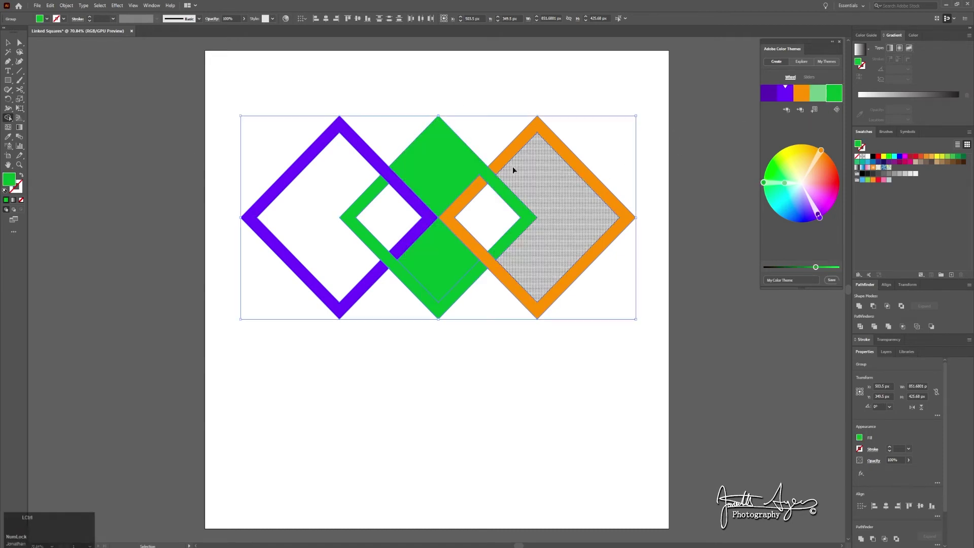
key(ctrl+z)
drag(507, 191, 479, 161)
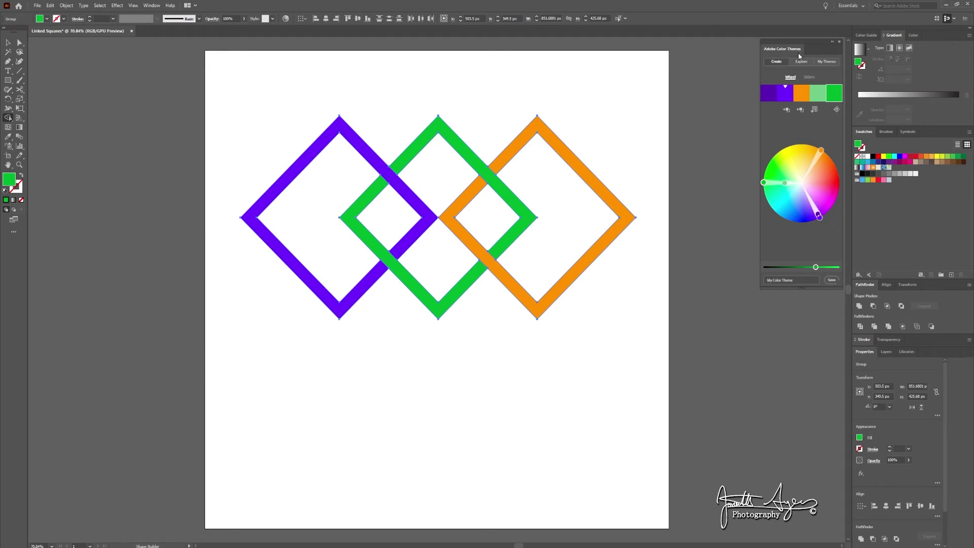
click(220, 41)
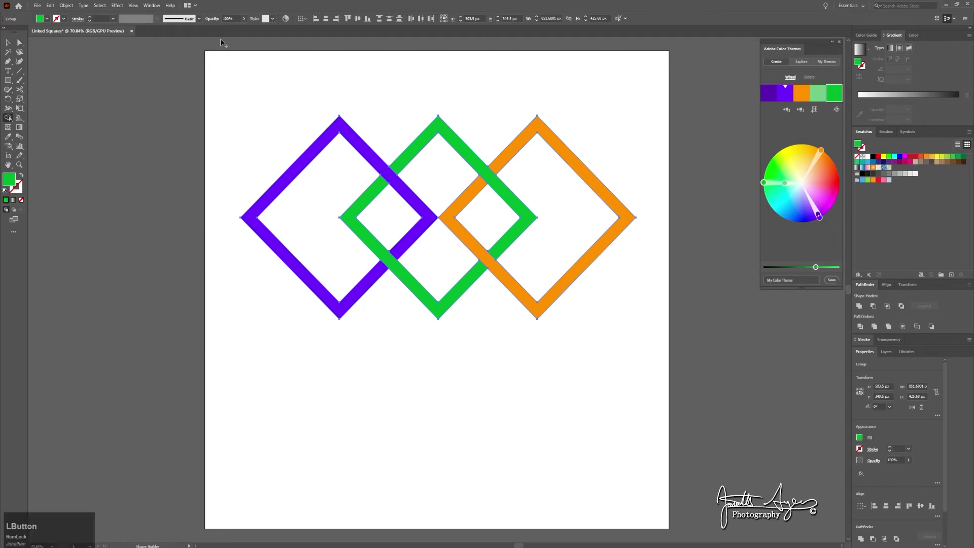
click(151, 6)
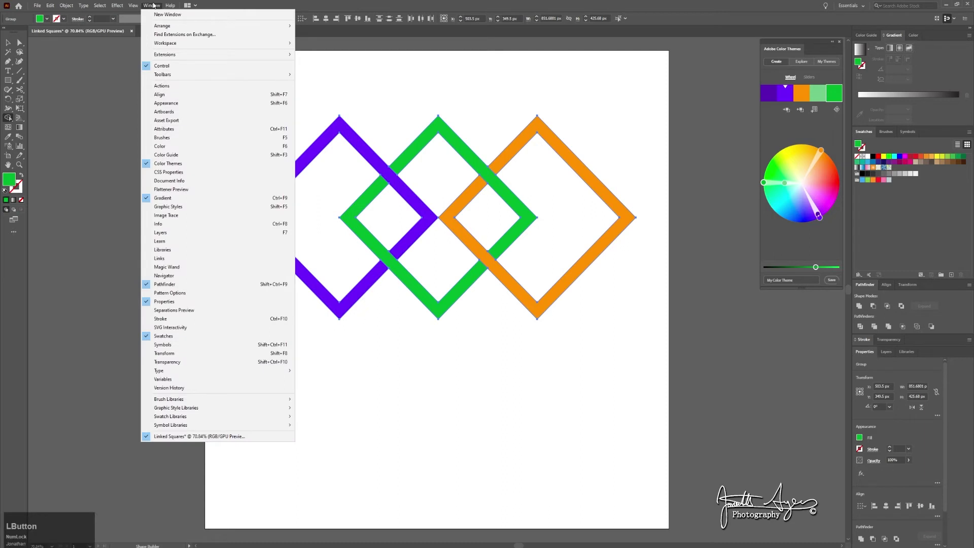
click(176, 164)
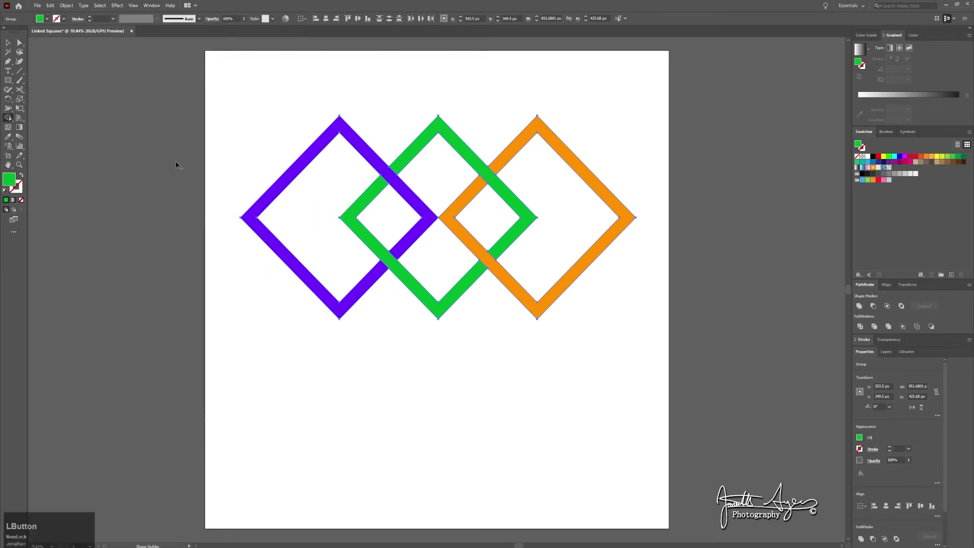
click(151, 5)
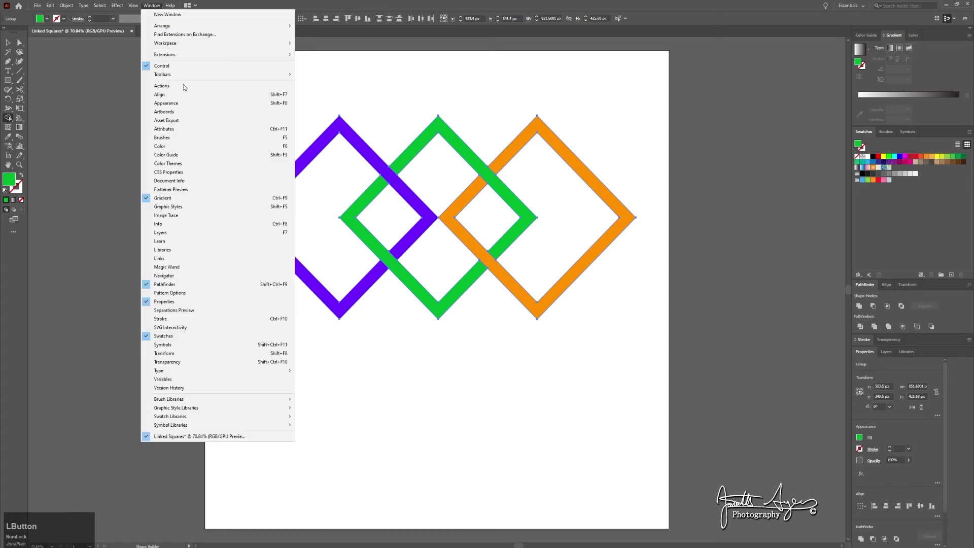
click(178, 164)
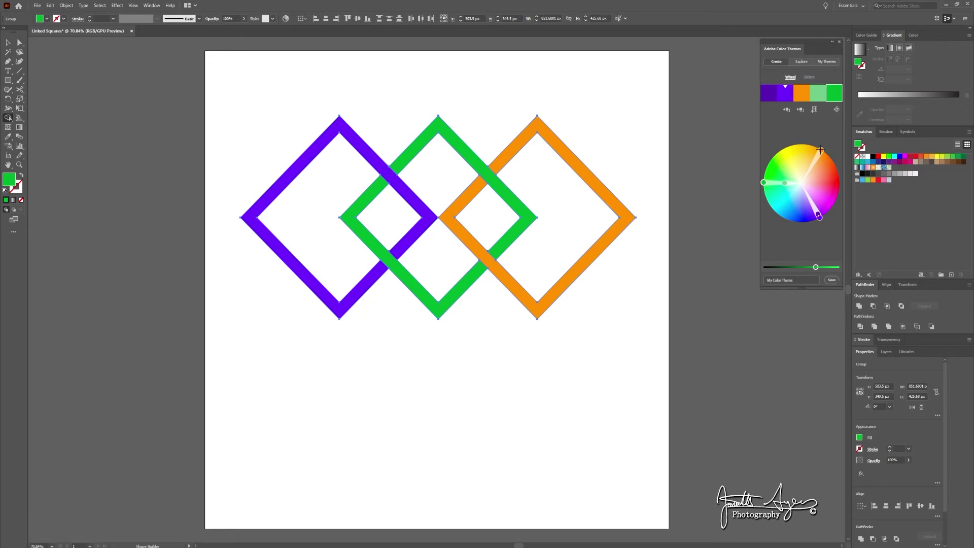
click(833, 98)
- Move Layer 1 above Layer 2 in the layer stack
click(886, 352)
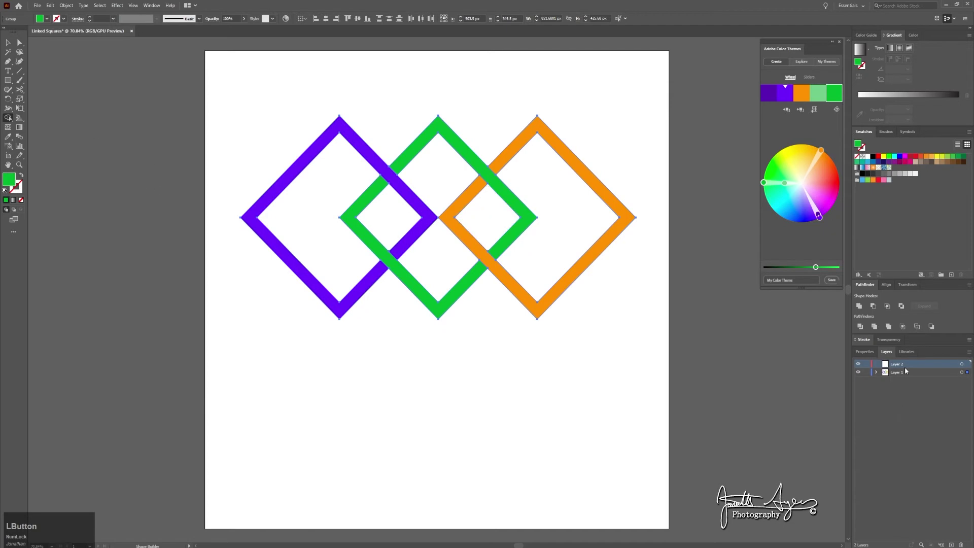
drag(904, 372, 905, 362)
- Choose the theme's dark purple as the color for a new rectangle and undo the recoloring of the selected diamonds
click(8, 80)
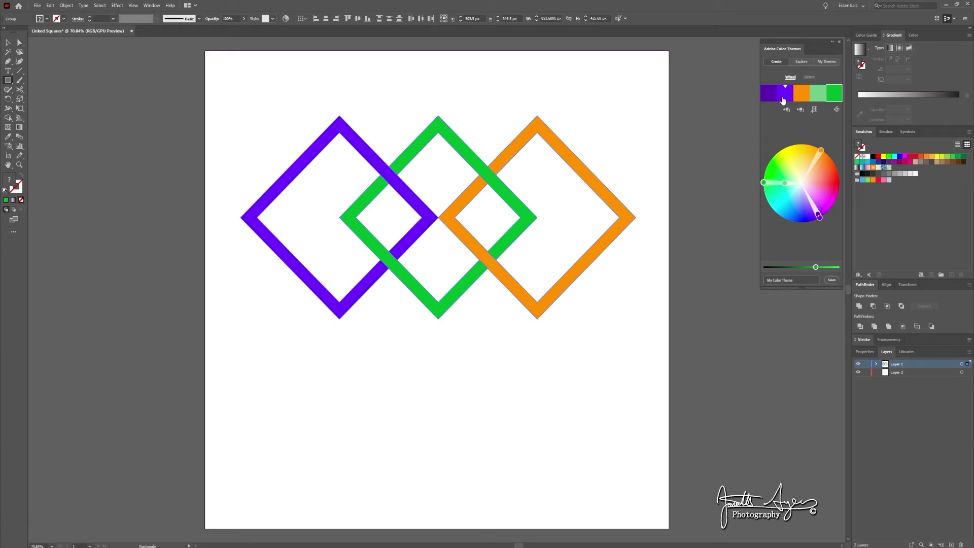
click(766, 97)
click(786, 110)
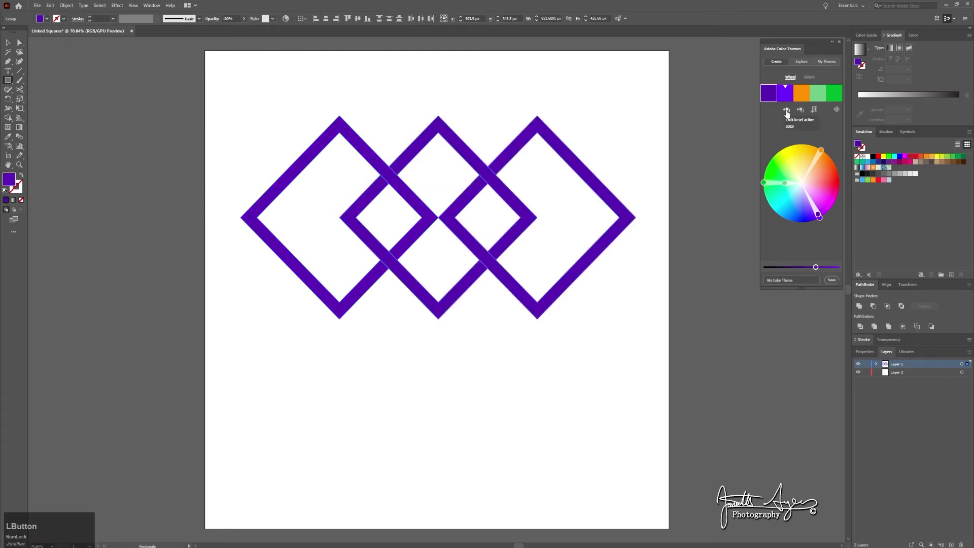
key(ctrl+z)
click(462, 392)
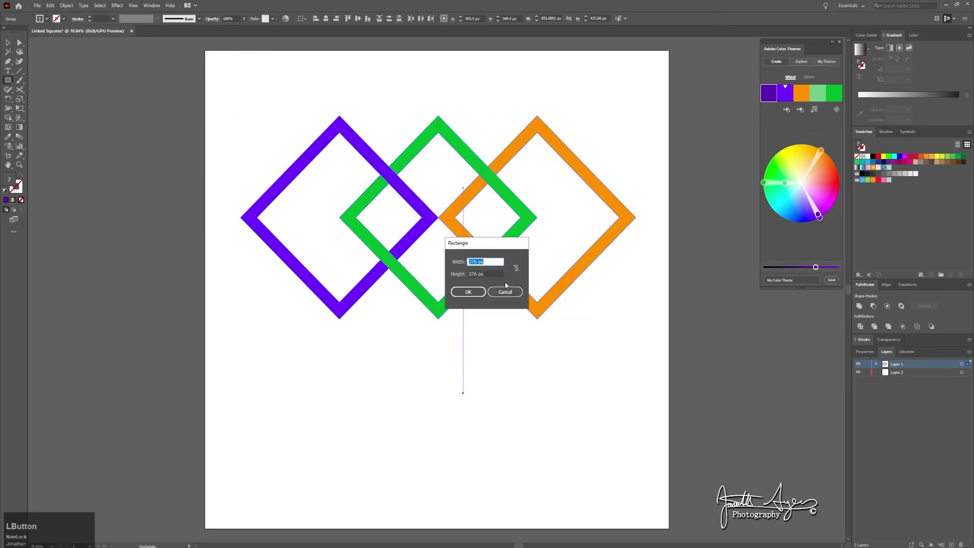
click(505, 290)
click(480, 409)
click(504, 292)
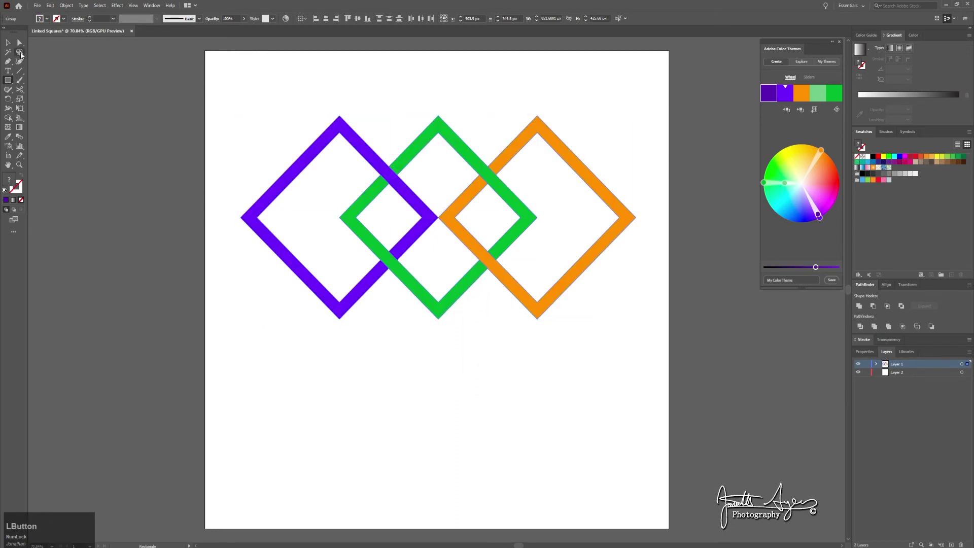
- Deselect the diamonds and draw a dark purple 1000 x 1000 px rectangle covering the whole artboard
key(v)
click(246, 275)
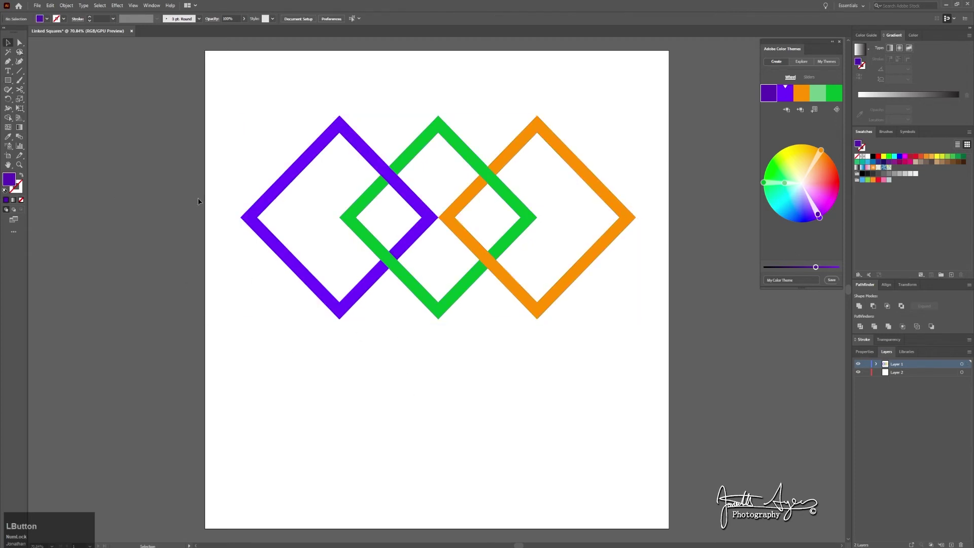
key(m)
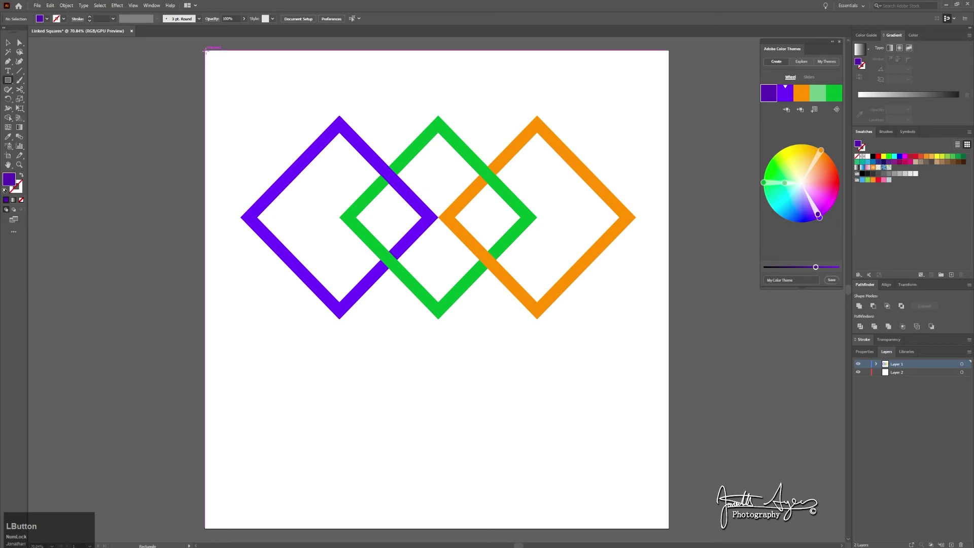
drag(204, 50, 668, 528)
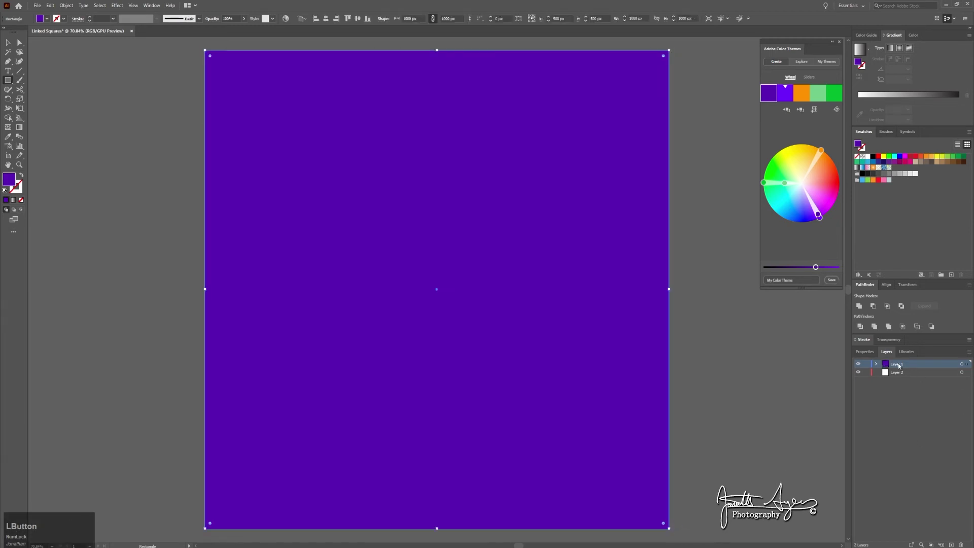
- Try to move Layer 1 below Layer 2 and undo the reorder
drag(898, 365, 903, 377)
key(ctrl+z)
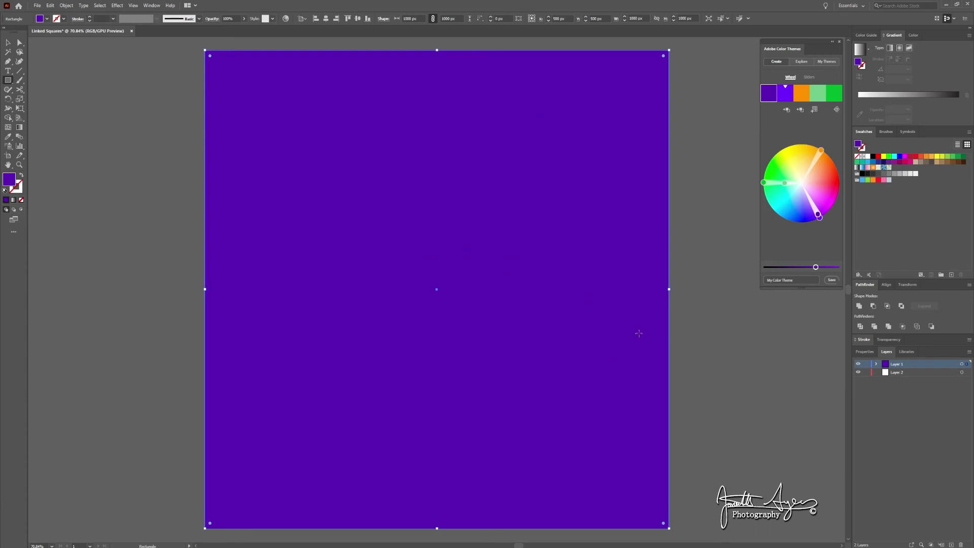
- Move the dark purple rectangle from Layer 1 to Layer 2 and make Layer 1 the active layer
drag(962, 365, 966, 372)
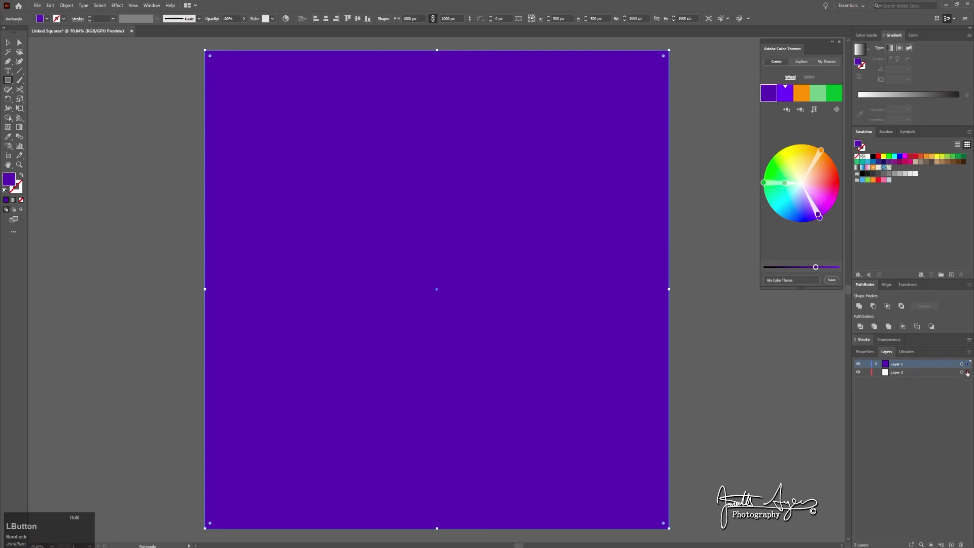
drag(967, 375, 967, 374)
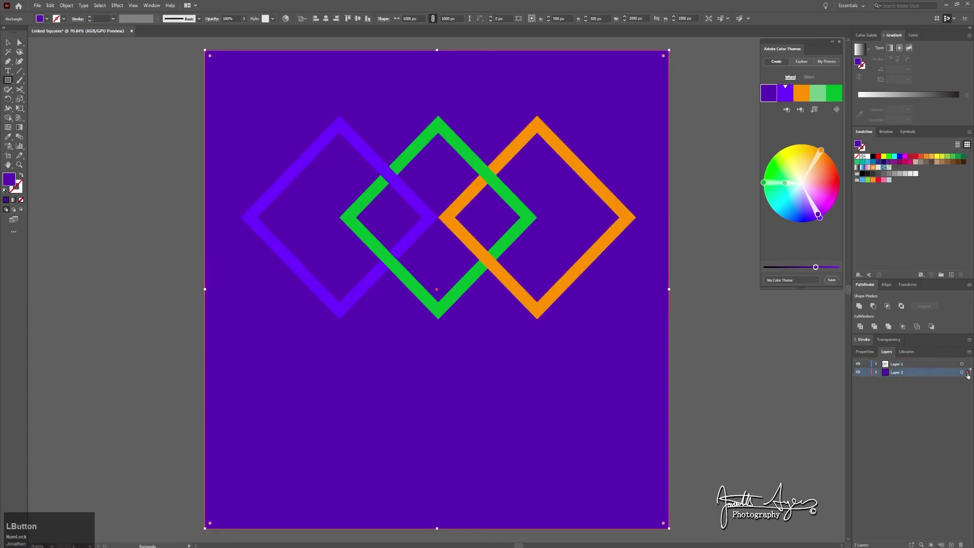
click(913, 424)
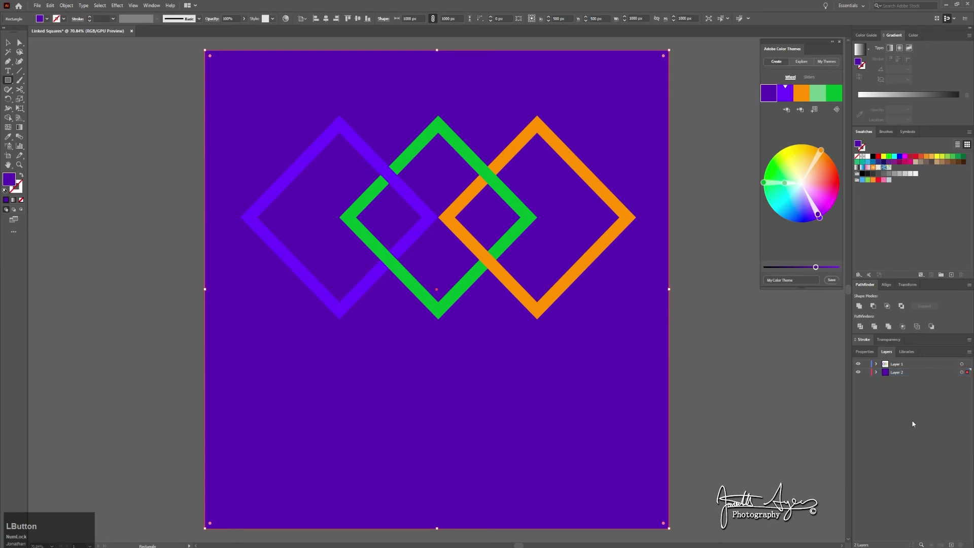
click(902, 366)
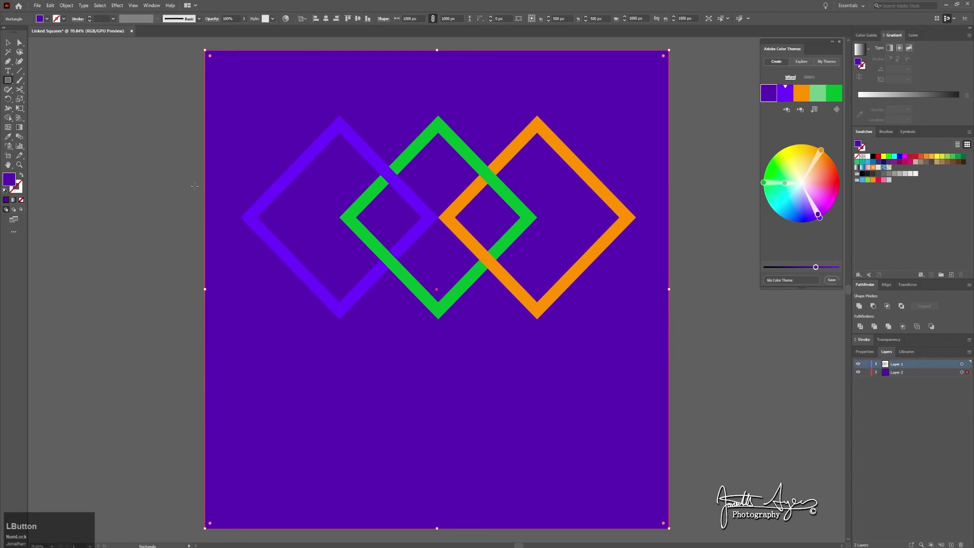
key(v)
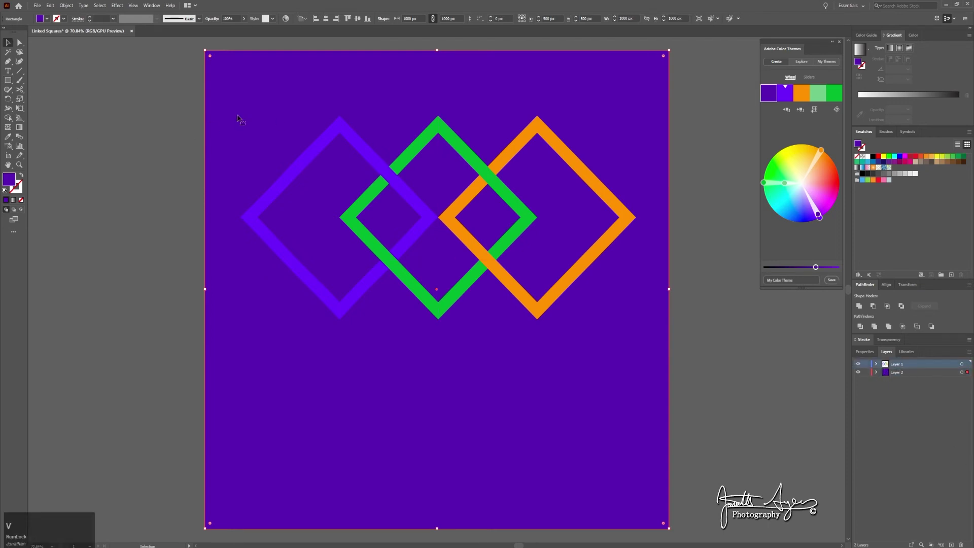
click(352, 163)
shift+click(517, 151)
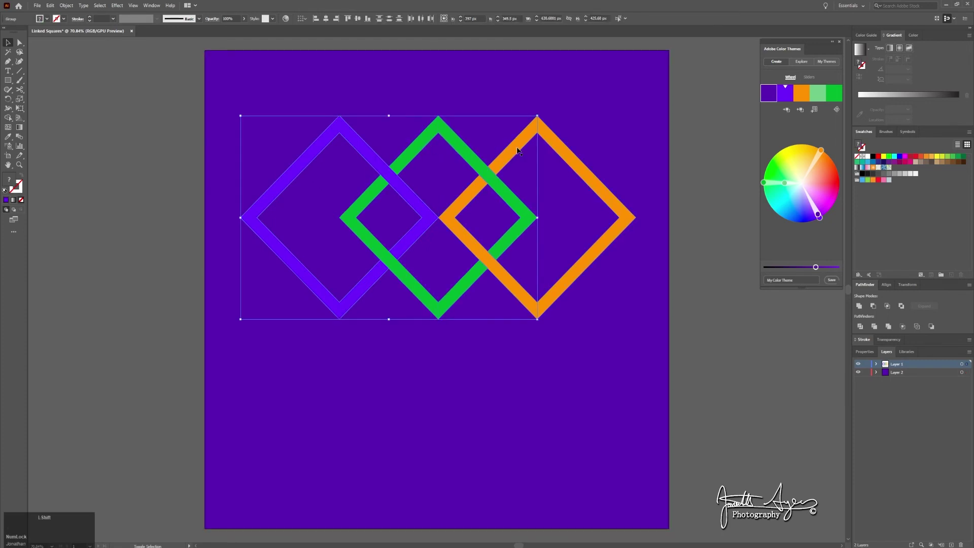
shift+click(517, 150)
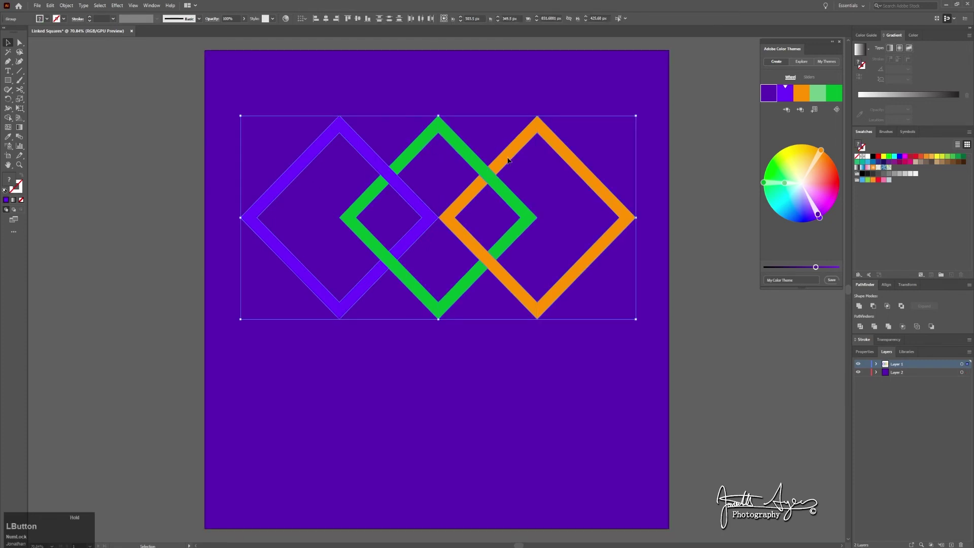
click(341, 47)
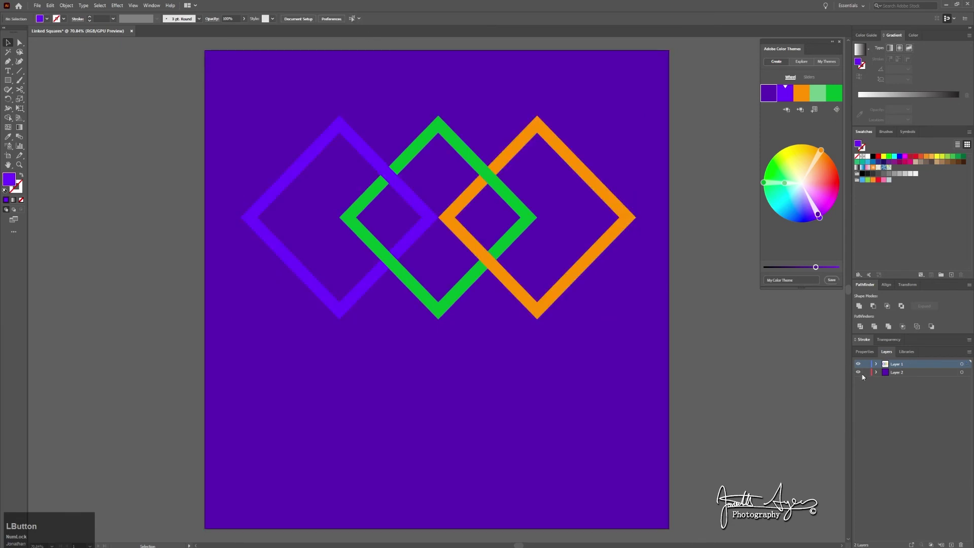
- With Layer 2 locked, group the three diamond frames and center the group horizontally on the artboard
drag(599, 117, 252, 331)
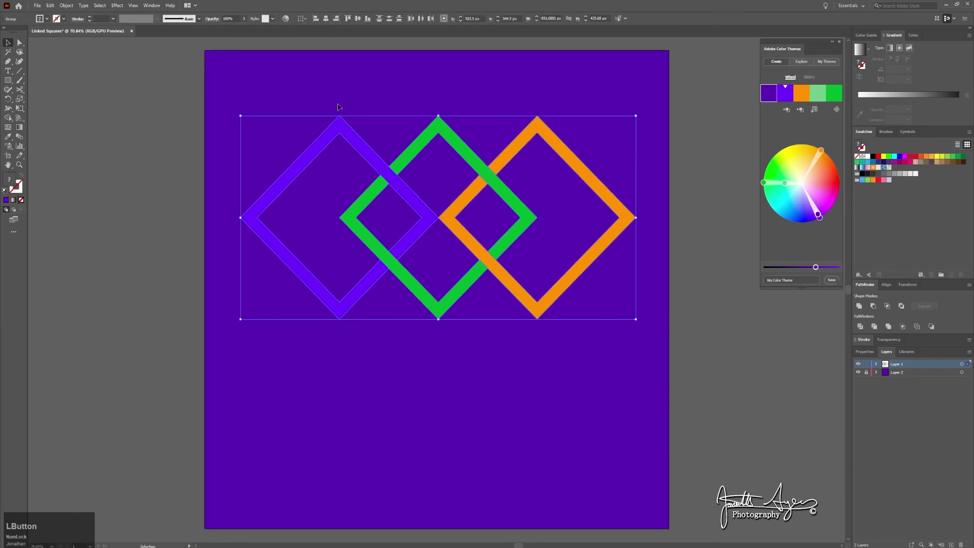
right_click(359, 146)
click(393, 204)
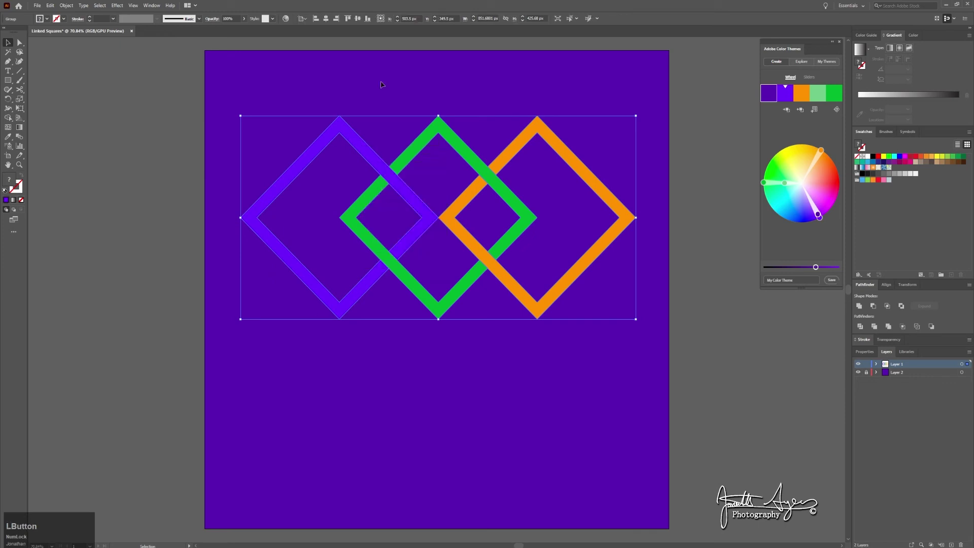
click(326, 19)
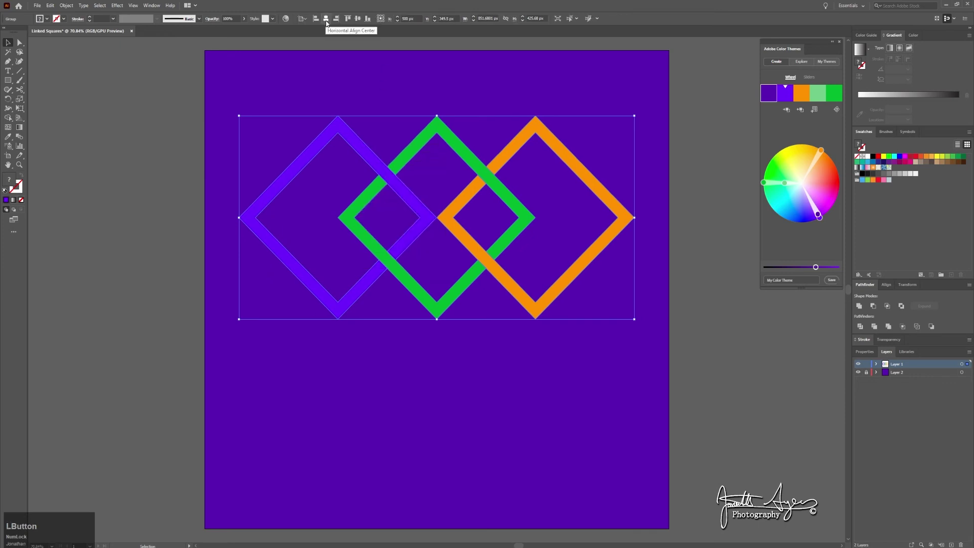
click(182, 193)
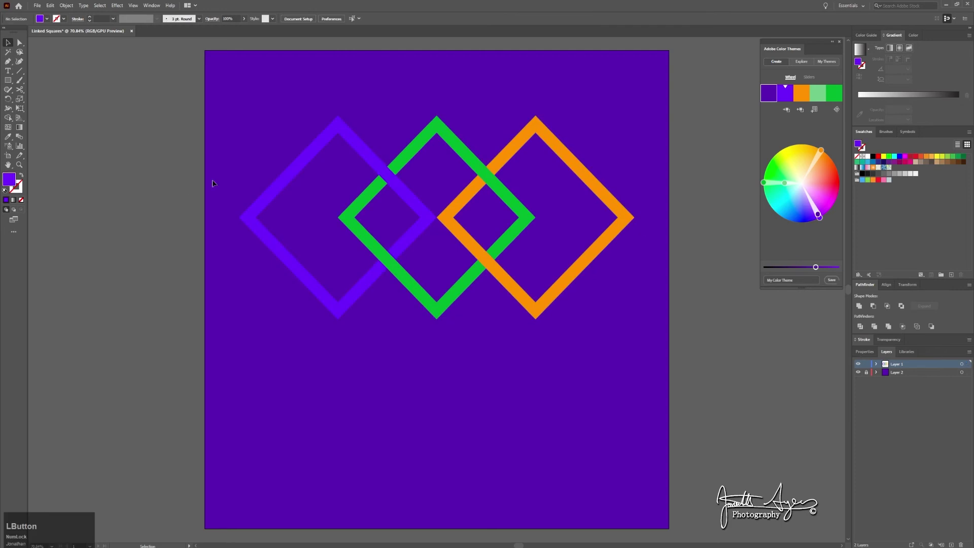
- Copy the diamond group and paste a duplicate in place, exactly over the original
click(490, 269)
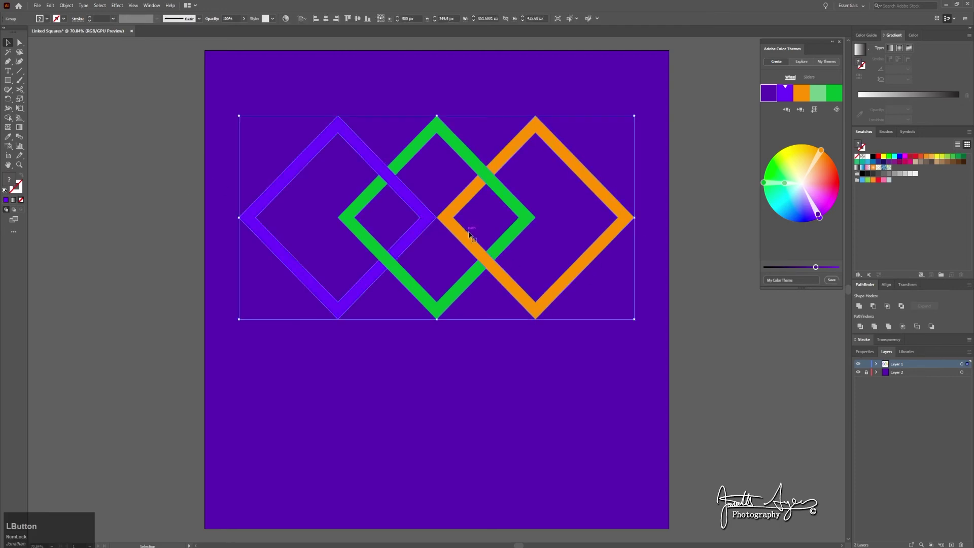
key(ctrl)
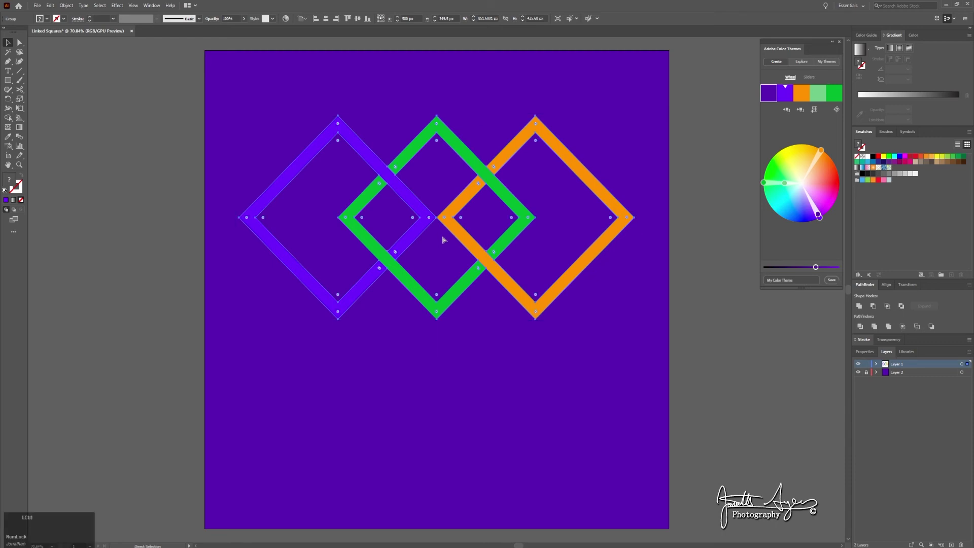
key(ctrl+c)
key(ctrl+v)
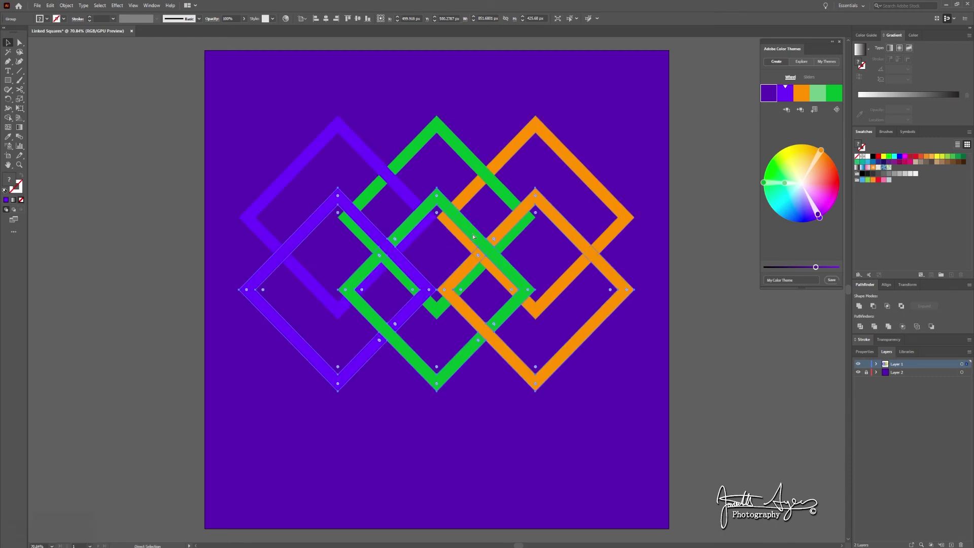
key(ctrl+z)
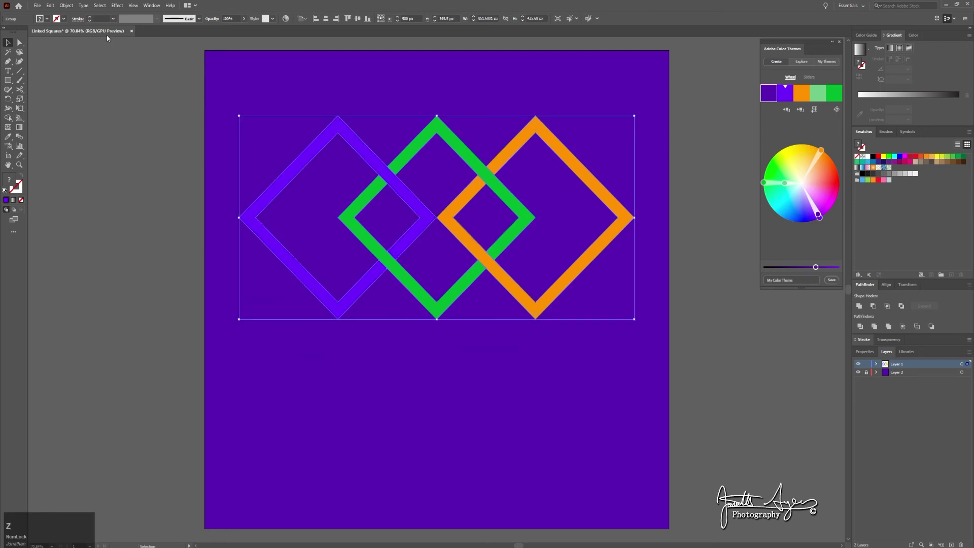
click(62, 5)
mouse_move(50, 6)
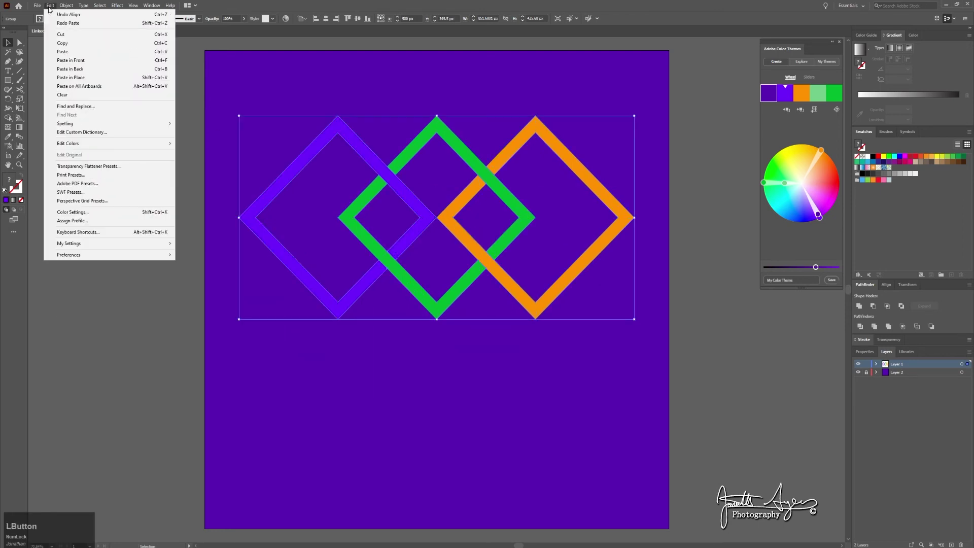
click(96, 78)
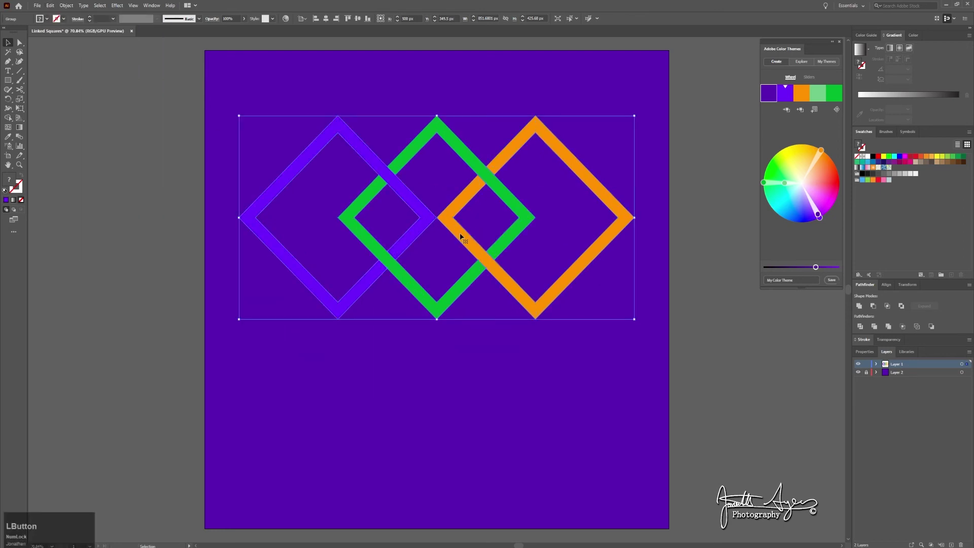
- Fill the duplicate diamonds with black and place them about 17 px lower, behind the colored frames
click(861, 174)
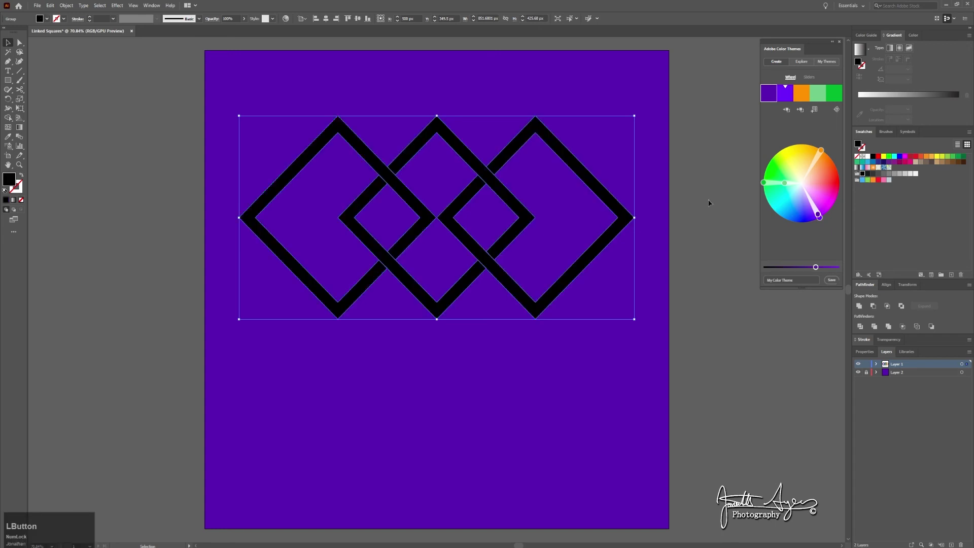
drag(514, 208, 515, 217)
right_click(515, 217)
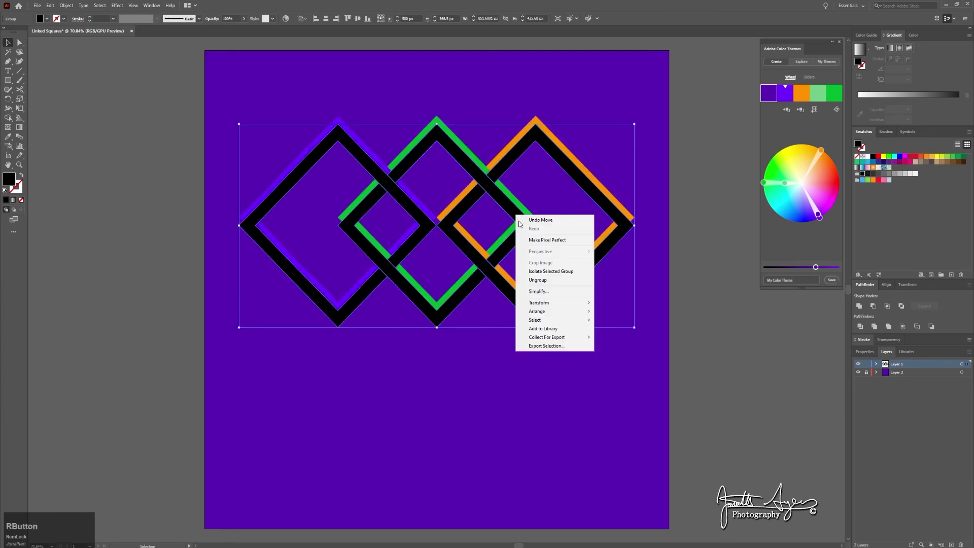
mouse_move(563, 311)
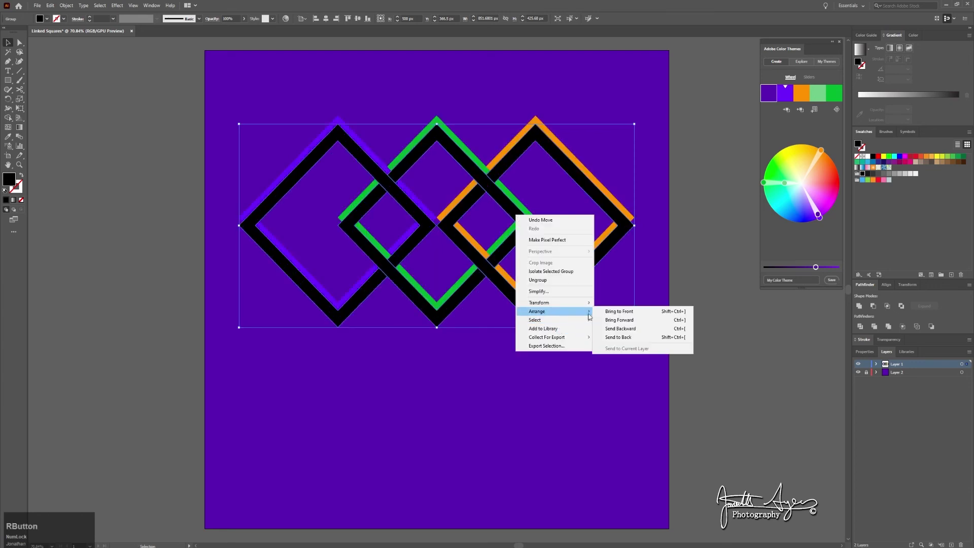
click(627, 338)
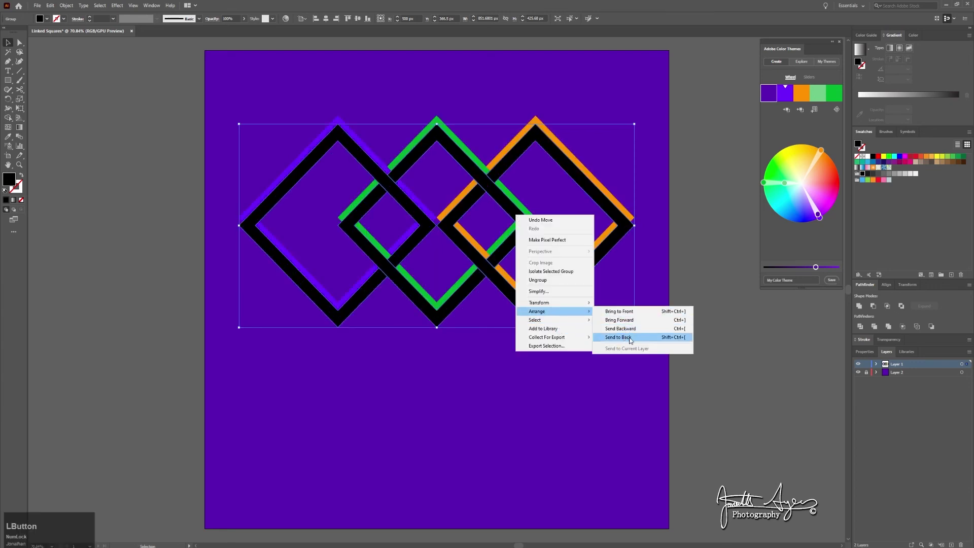
- Apply a Gaussian Blur with a radius of 13 pixels to the black diamonds as a soft shadow
click(133, 5)
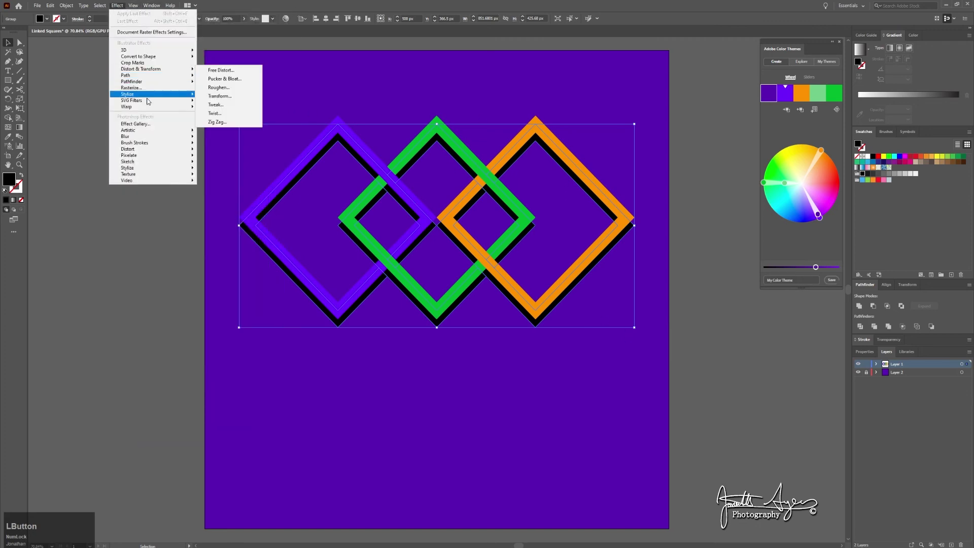
mouse_move(155, 137)
click(222, 137)
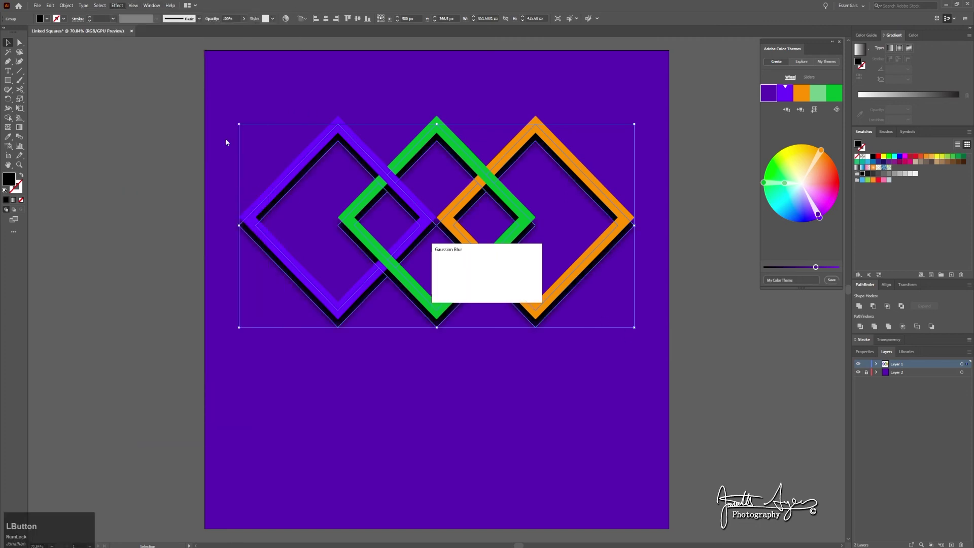
drag(472, 273, 476, 268)
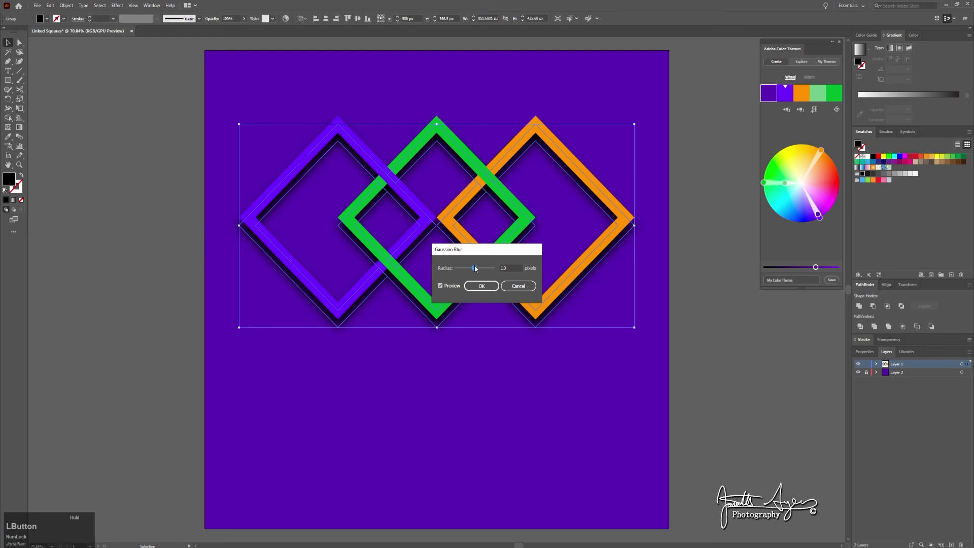
click(477, 286)
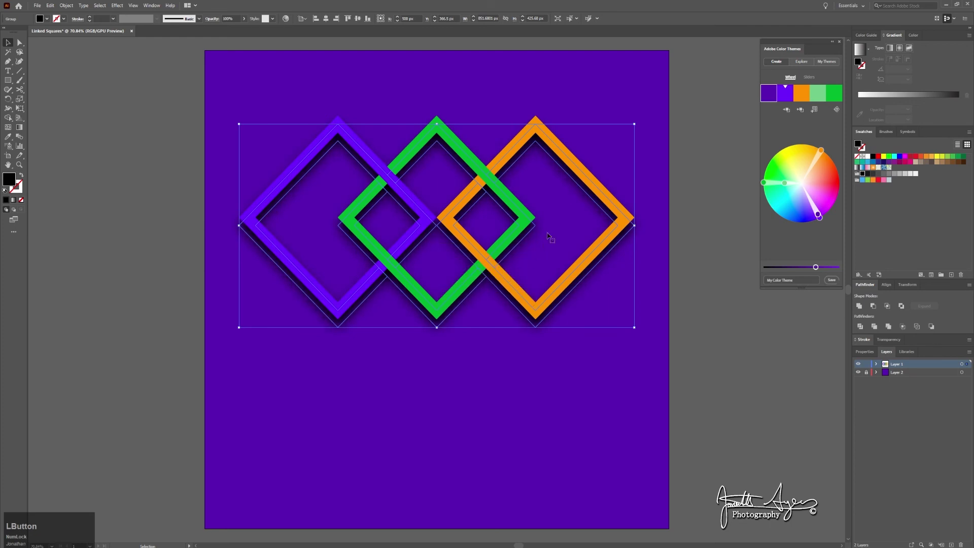
click(219, 100)
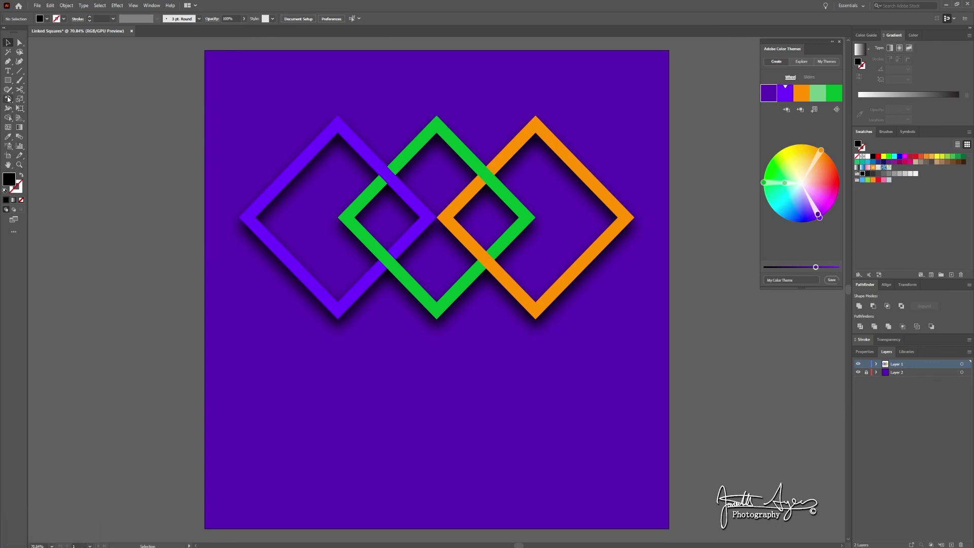
- Add the point text "Your Logo" below the diamonds and select it as an object
click(8, 70)
click(343, 359)
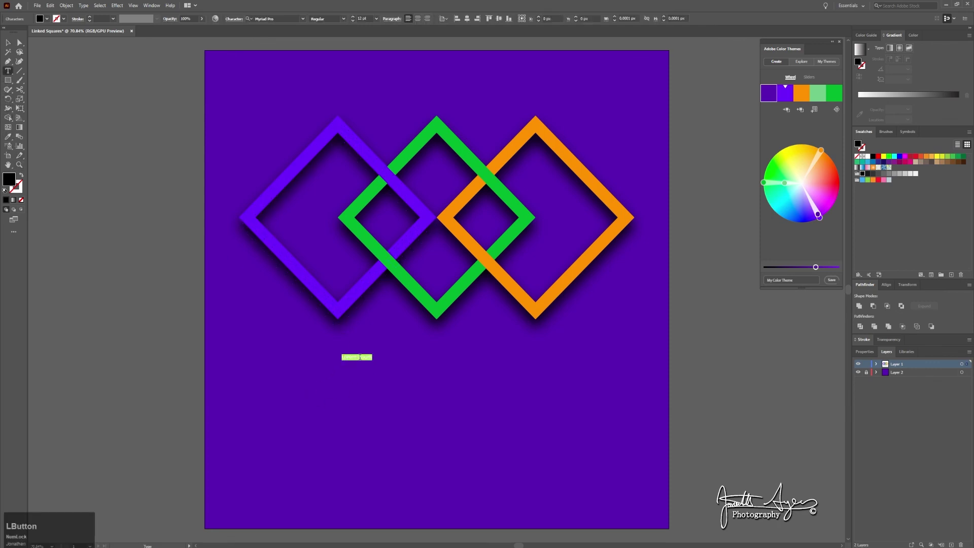
text(Your Loga)
key(BackSpace)
text(o)
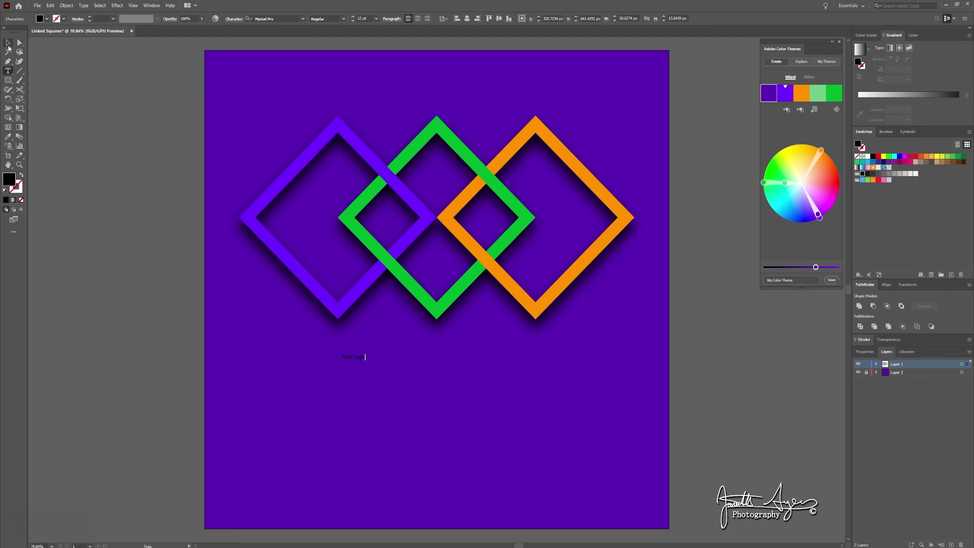
text(v)
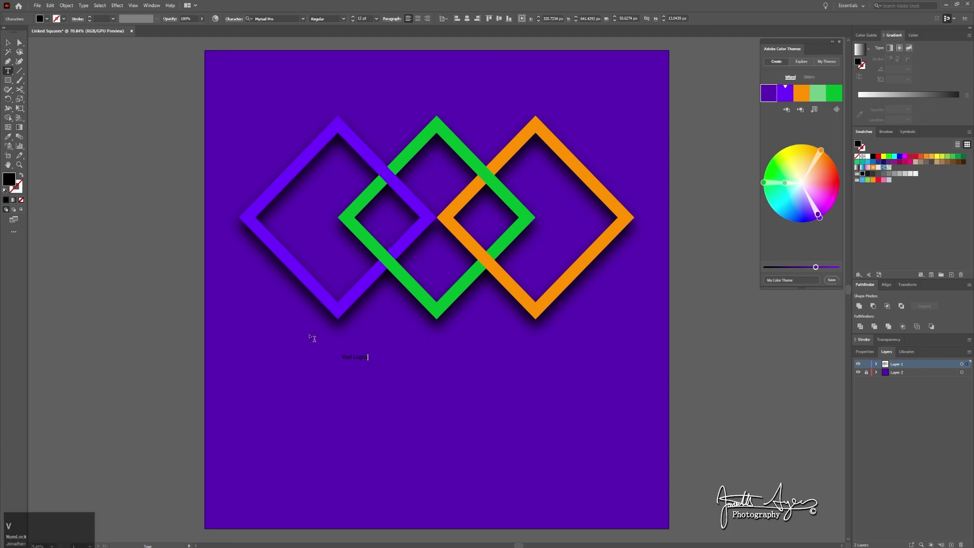
key(BackSpace)
click(8, 42)
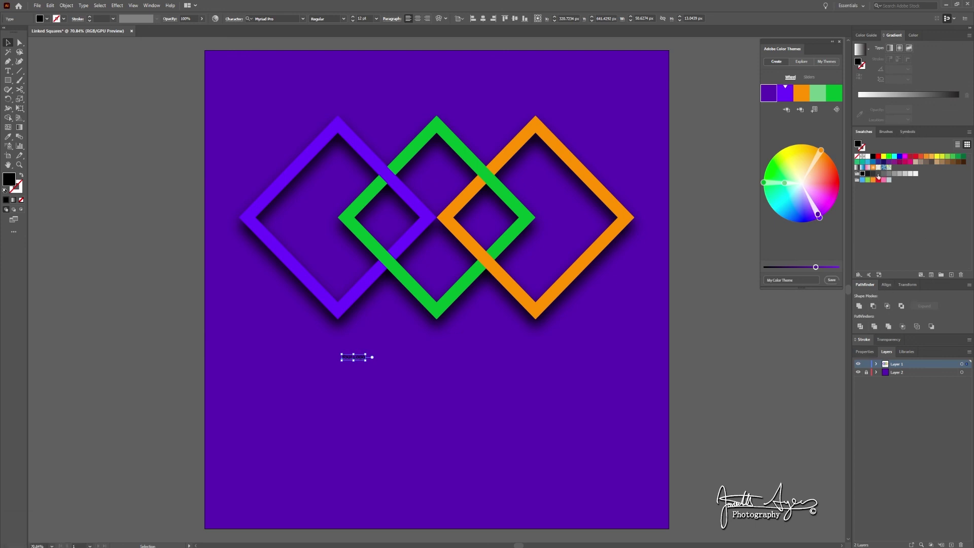
- Set the fill color of the "Your Logo" text to white
click(866, 352)
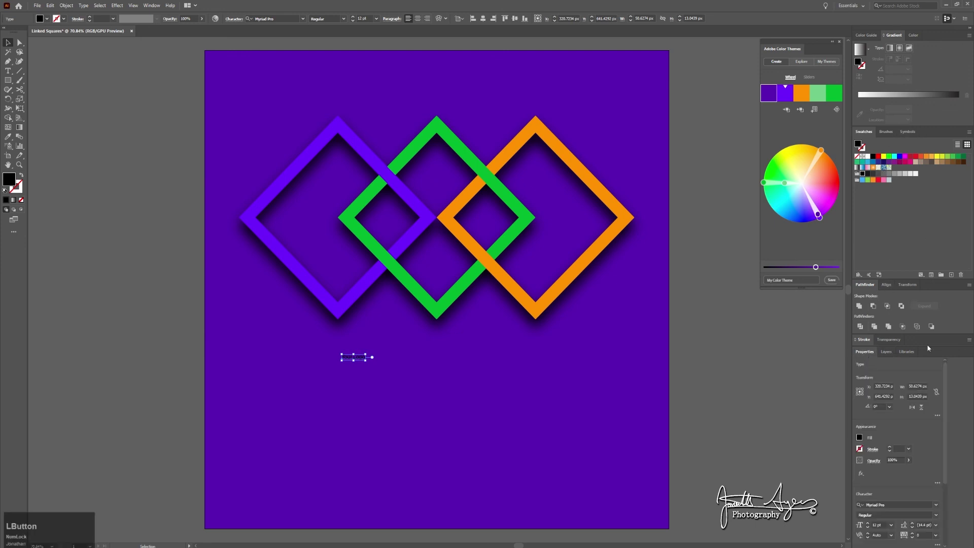
click(859, 437)
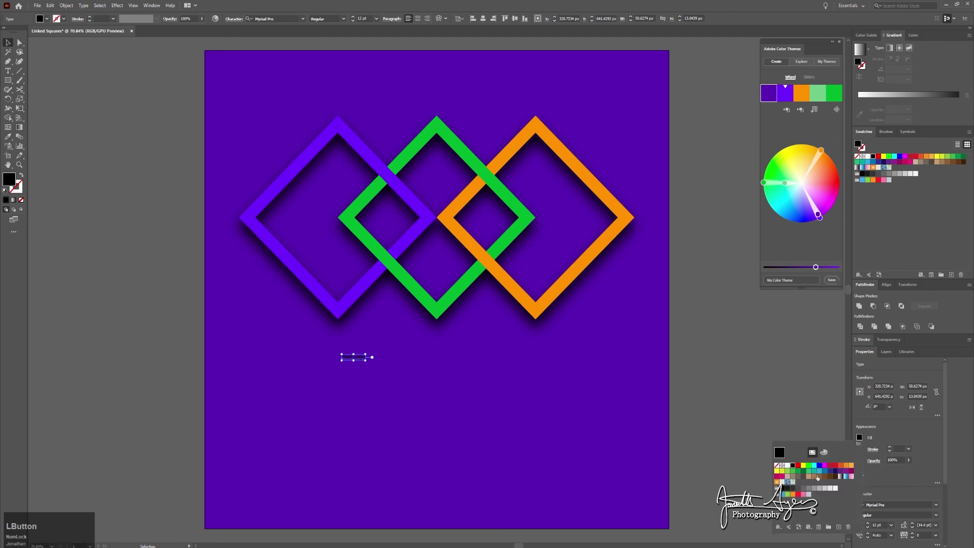
click(788, 466)
click(950, 434)
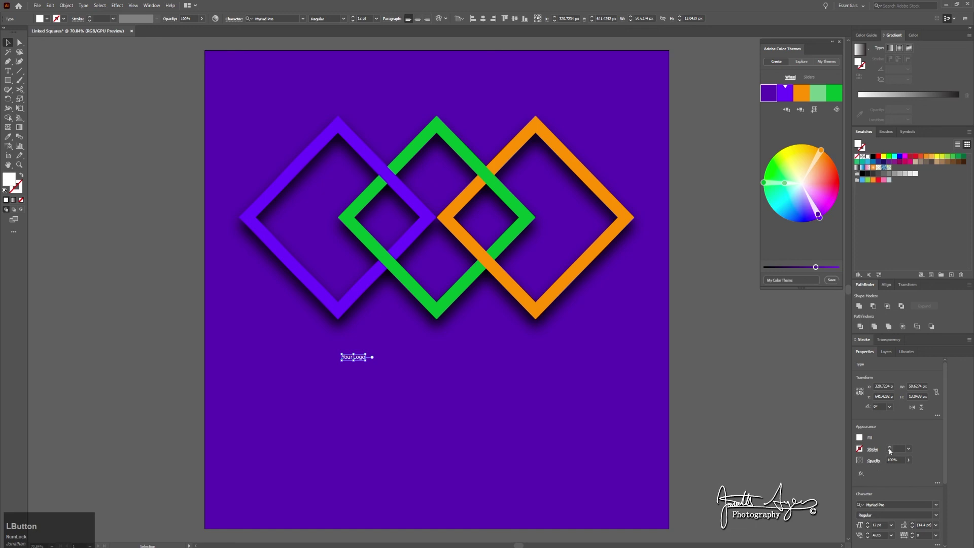
scroll(907, 431, down, 3)
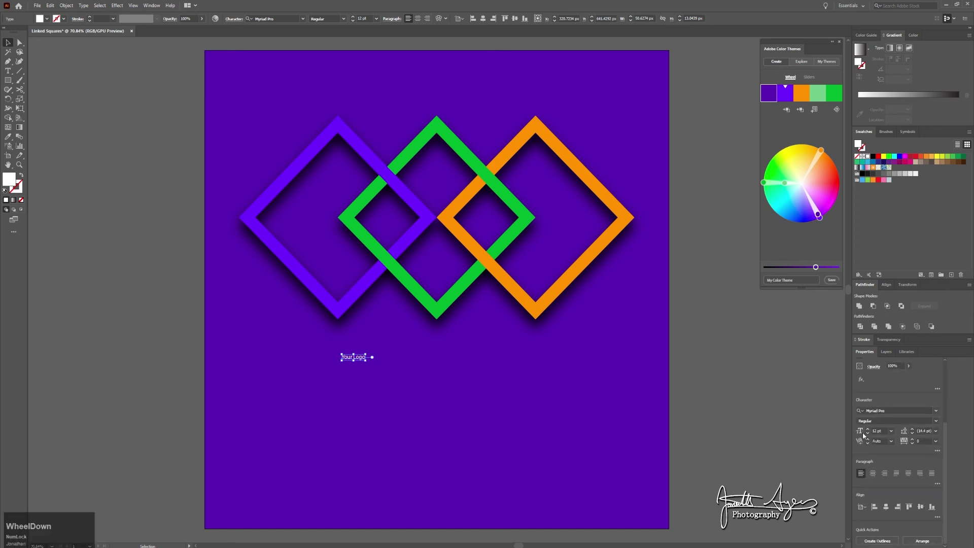
- Enlarge the "Your Logo" text to a font size of about 148 pt, about 625 px wide
scroll(864, 433, up, 3)
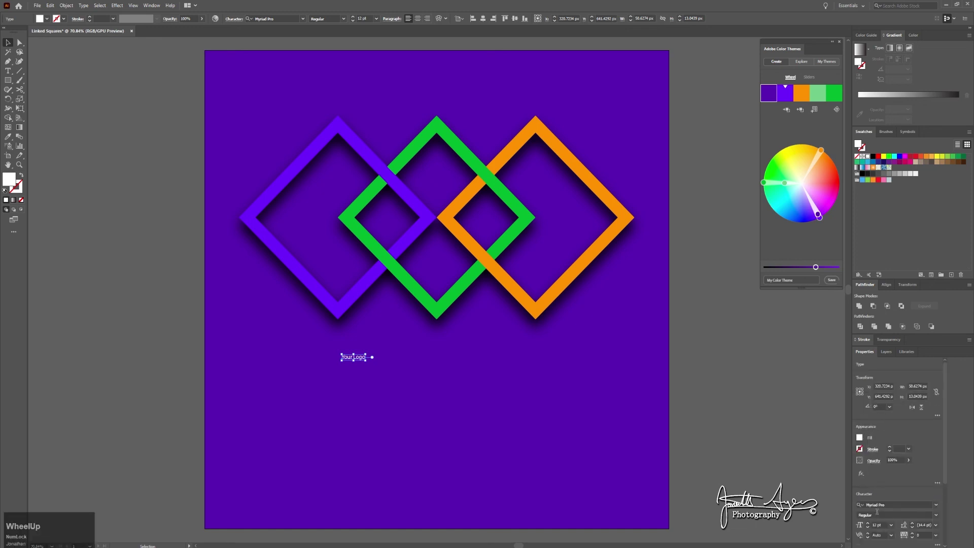
scroll(877, 525, up, 13)
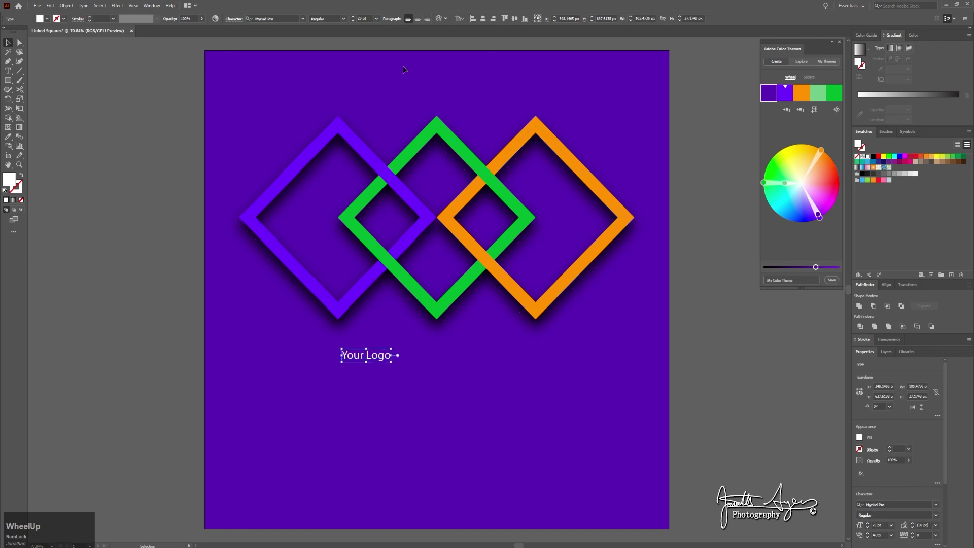
scroll(362, 18, up, 20)
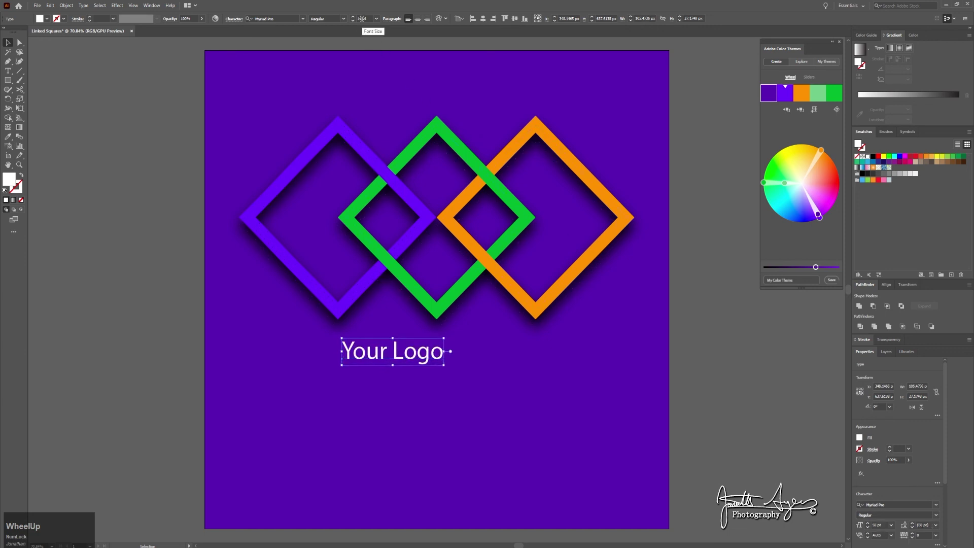
scroll(362, 18, up, 20)
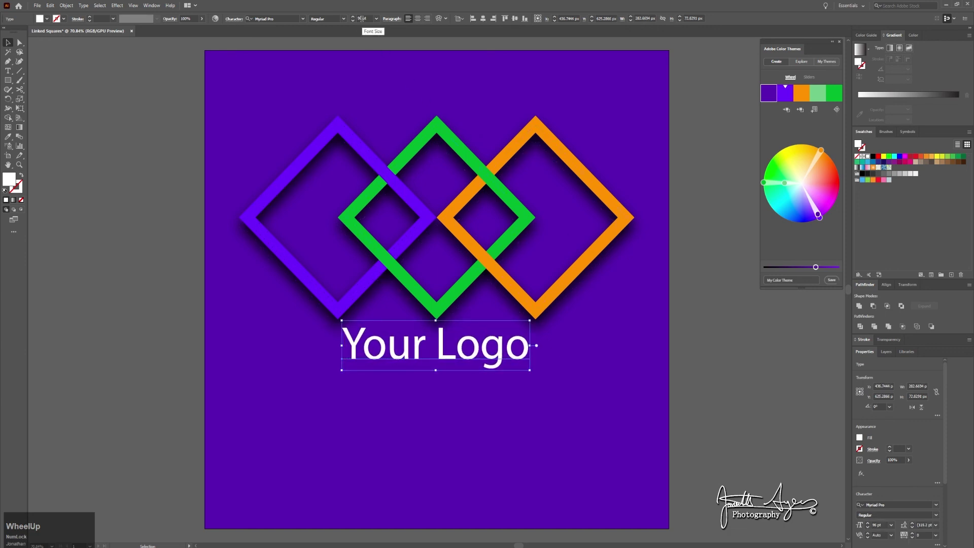
scroll(362, 19, up, 12)
drag(559, 311, 593, 305)
- Move the "Your Logo" text just below the diamonds, center it horizontally on the artboard, and deselect it
drag(520, 350, 518, 359)
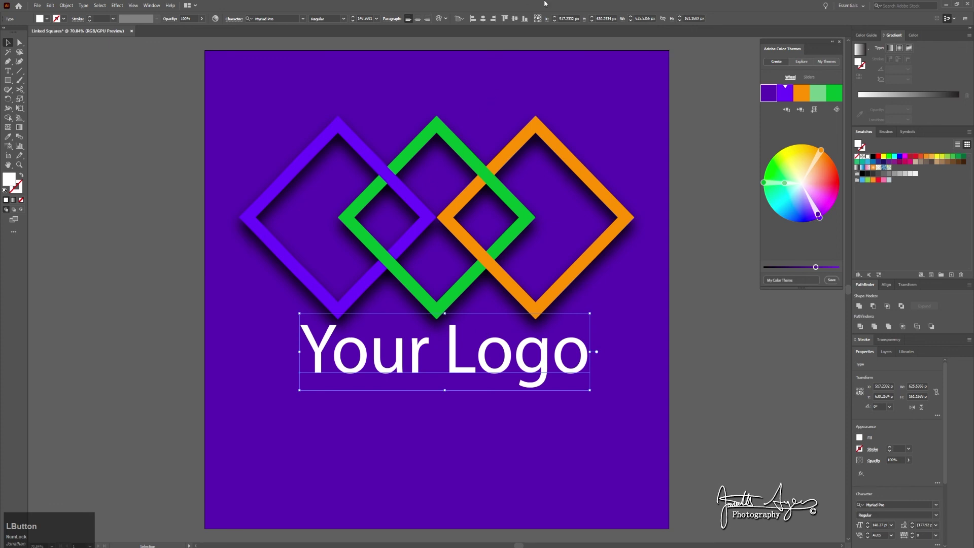
click(482, 18)
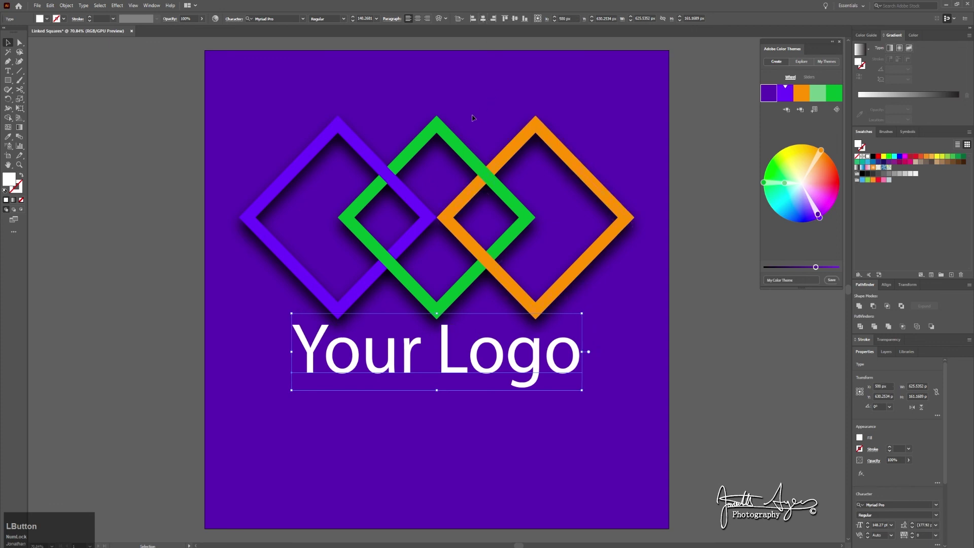
click(157, 127)
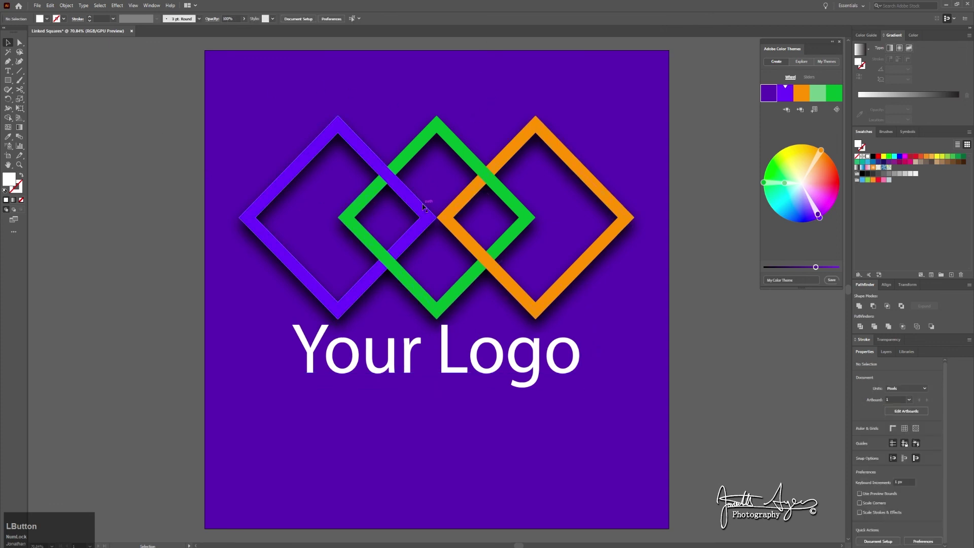